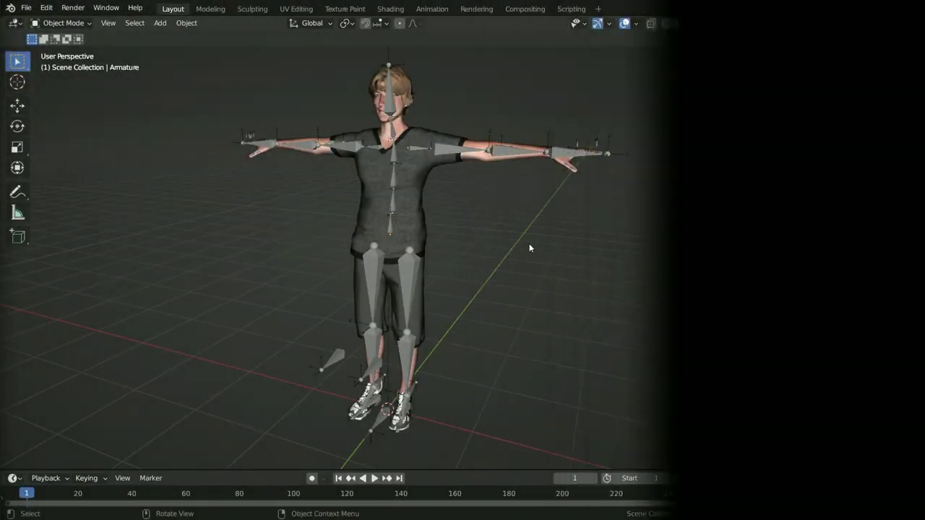
Switch to the Front Orthographic view and zoom in on the character's head.
{"action": "key", "text": "KP_1"}
{"action": "scroll", "coordinate": [365, 80], "scroll_direction": "up", "scroll_amount": 10}
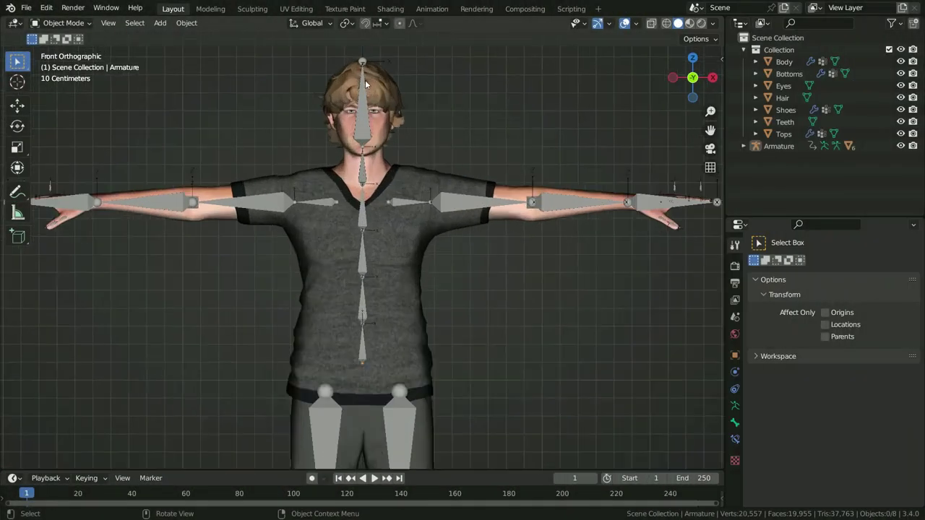
Select the Eyes object, enter Edit Mode and clear the vertex selection.
{"action": "left_click", "coordinate": [389, 175]}
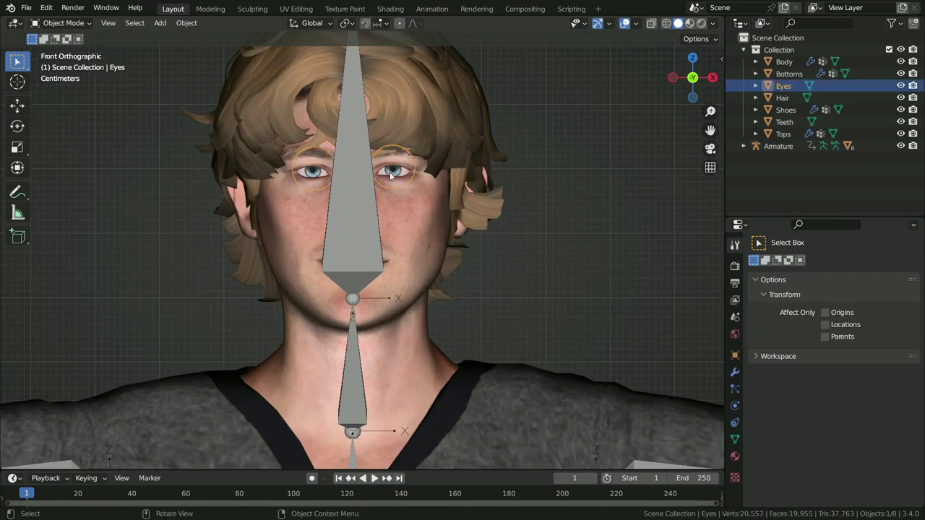
{"action": "key", "text": "g"}
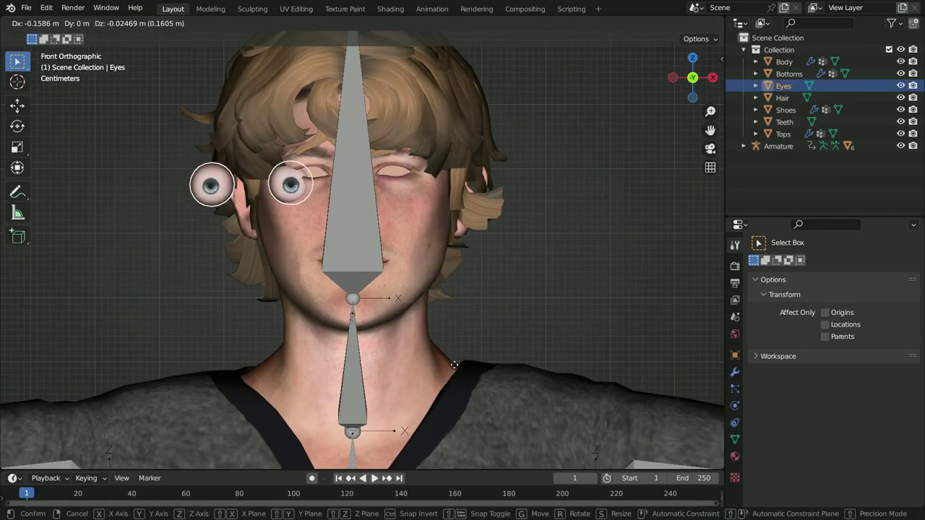
{"action": "right_click", "coordinate": [465, 250]}
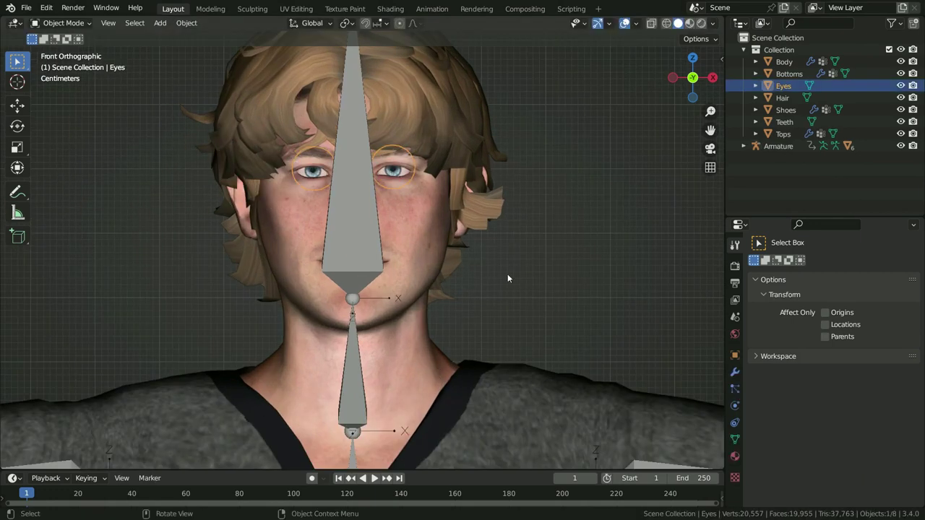
{"action": "key", "text": "Tab"}
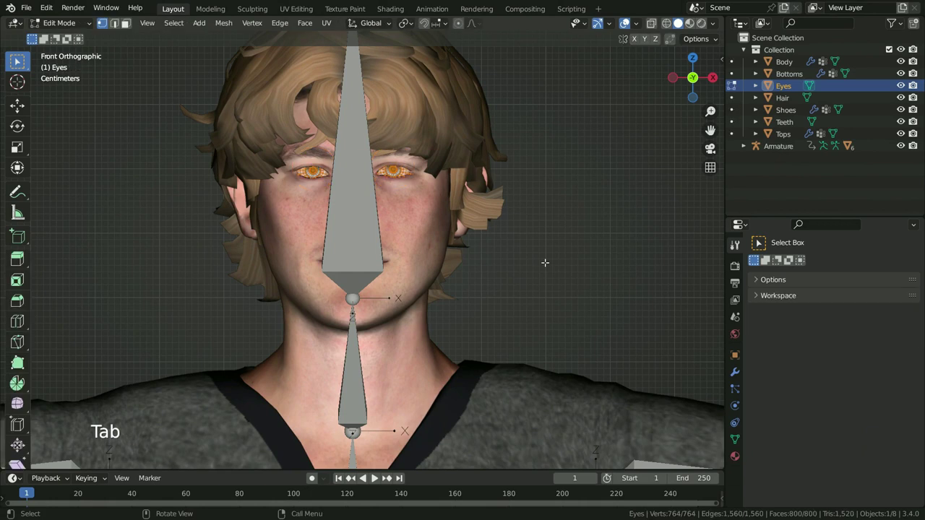
{"action": "left_click", "coordinate": [194, 311]}
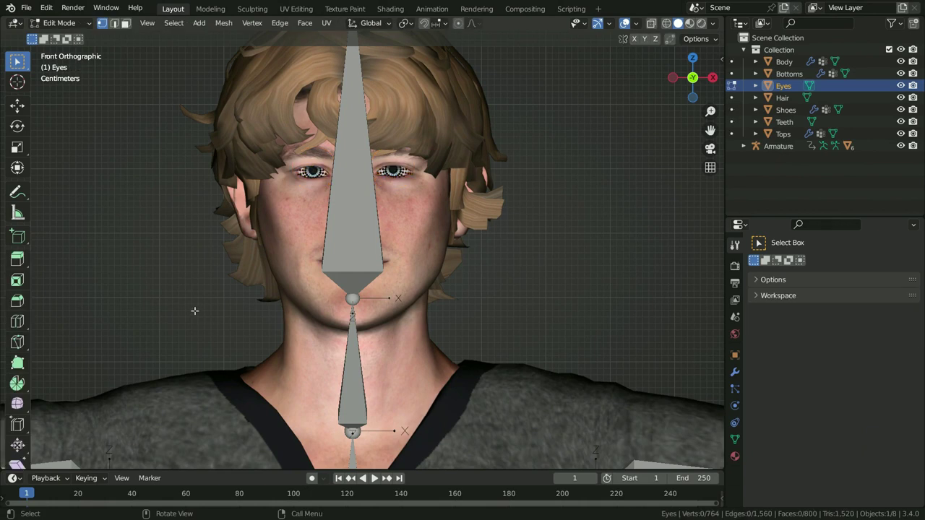
{"action": "left_click", "coordinate": [194, 311]}
Delete the linked vertices of the left eyeball, then return to Object Mode.
{"action": "key", "text": "l"}
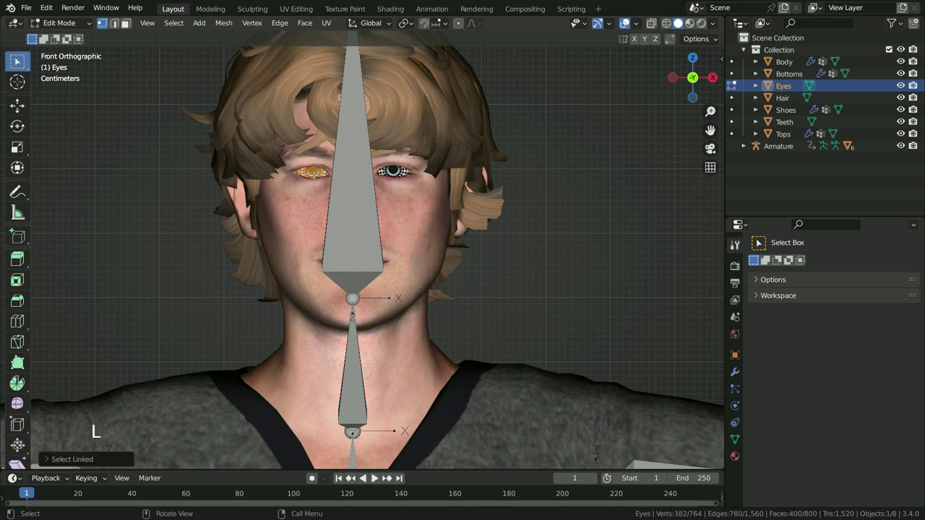
{"action": "key", "text": "Delete"}
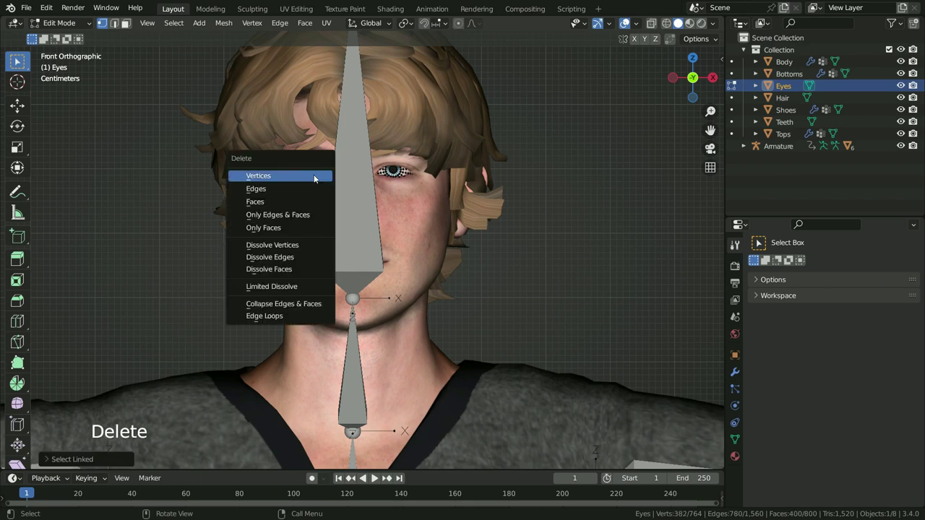
{"action": "left_click", "coordinate": [315, 179]}
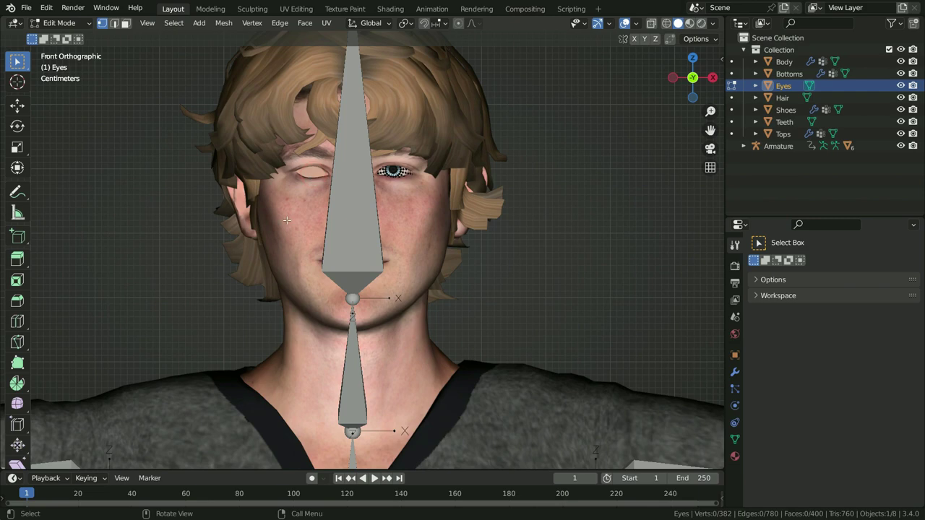
{"action": "key", "text": "Tab"}
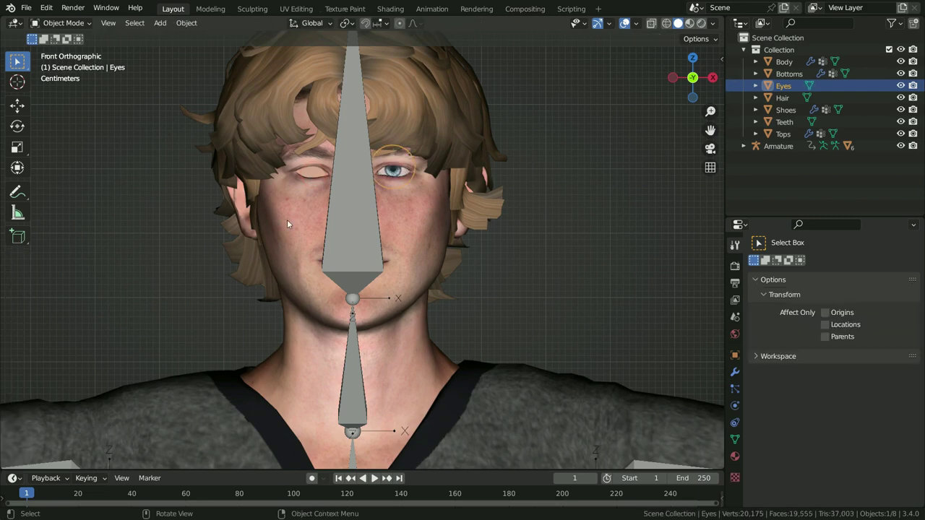
Set the remaining eye's origin to the 3D cursor.
{"action": "scroll", "coordinate": [396, 183], "scroll_direction": "down", "scroll_amount": 10}
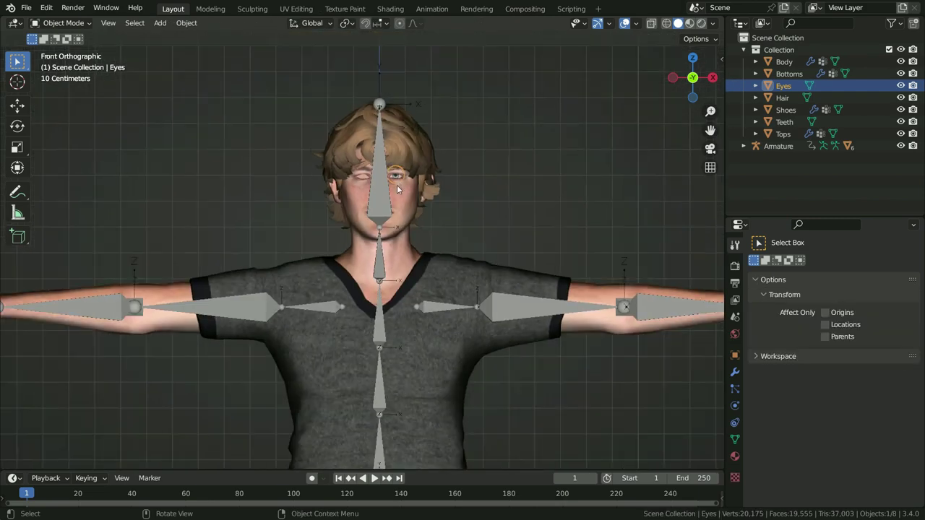
{"action": "scroll", "coordinate": [386, 432], "scroll_direction": "up", "scroll_amount": 5}
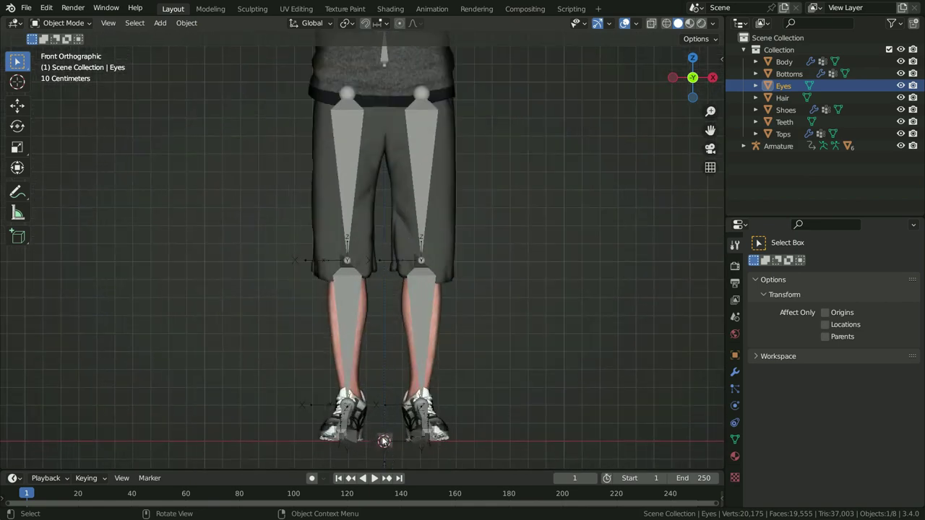
{"action": "scroll", "coordinate": [385, 442], "scroll_direction": "down", "scroll_amount": 5}
{"action": "scroll", "coordinate": [392, 151], "scroll_direction": "up", "scroll_amount": 5}
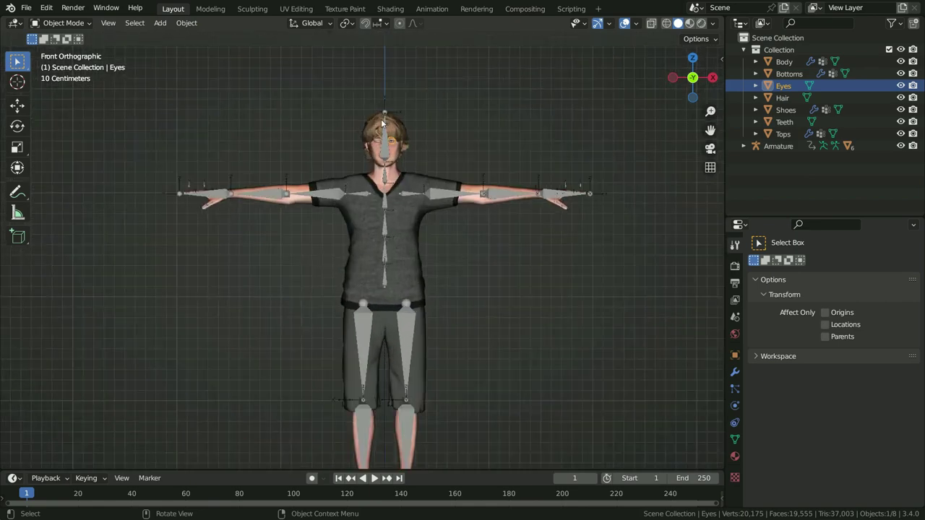
{"action": "scroll", "coordinate": [392, 151], "scroll_direction": "up", "scroll_amount": 4}
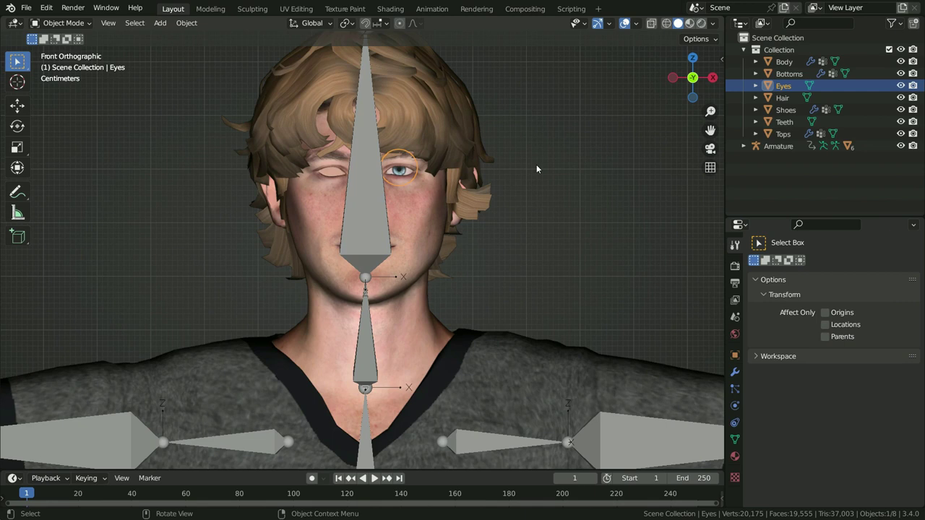
{"action": "right_click", "coordinate": [537, 169]}
{"action": "mouse_move", "coordinate": [510, 220]}
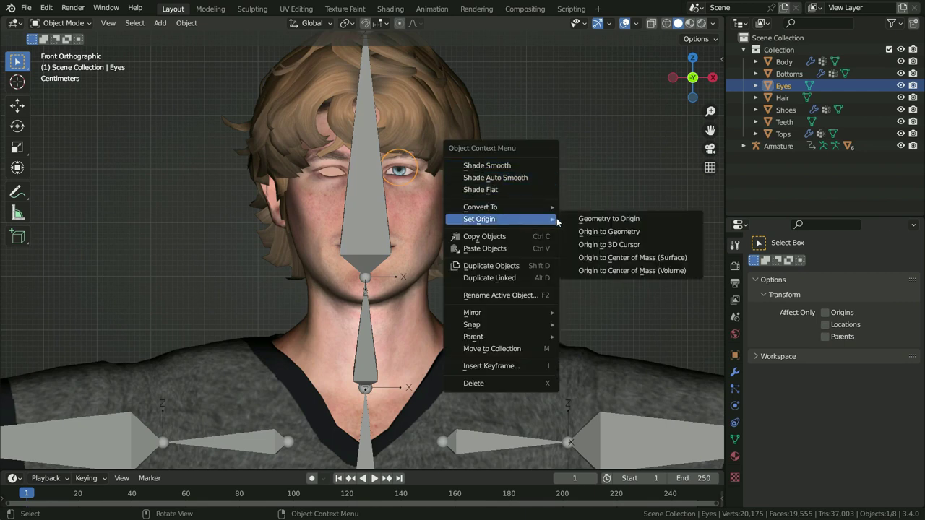
{"action": "left_click", "coordinate": [606, 244]}
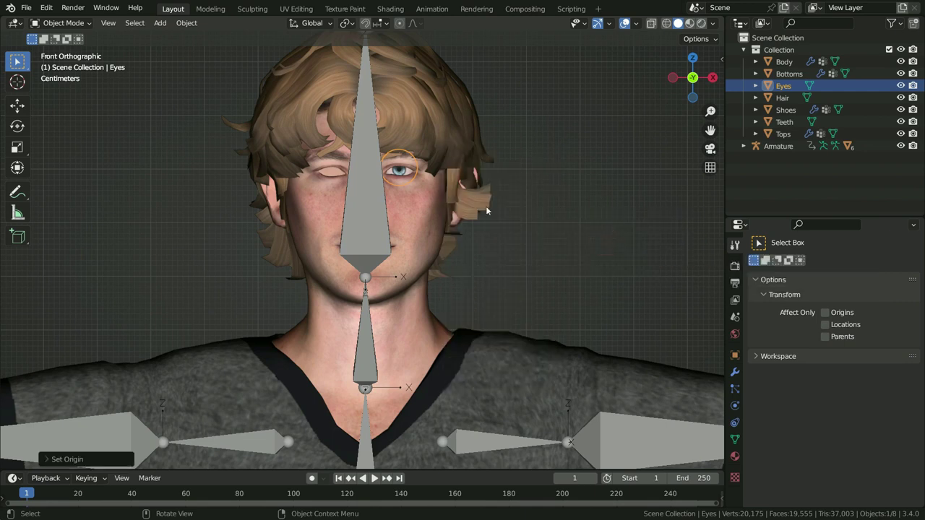
Duplicate the eyeball in place and mirror the copy across the global X axis.
{"action": "key", "text": "shift+d"}
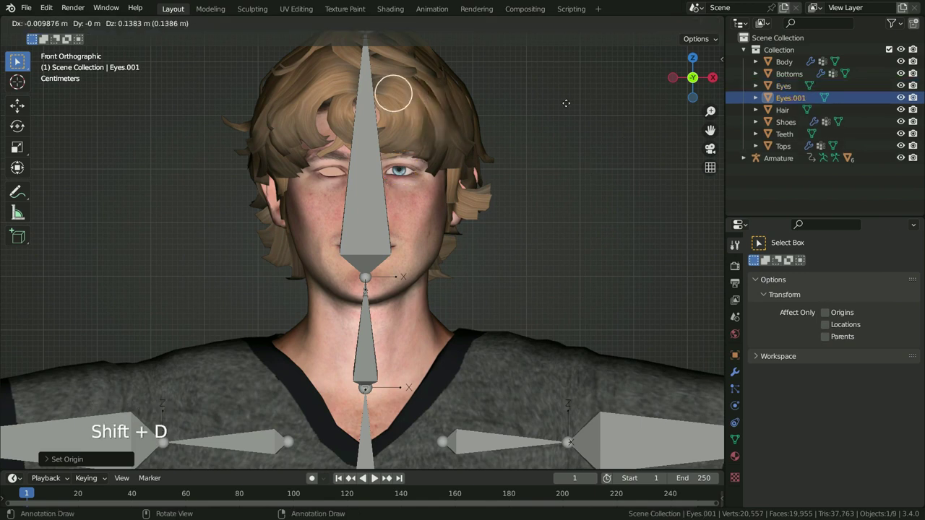
{"action": "key", "text": "Escape"}
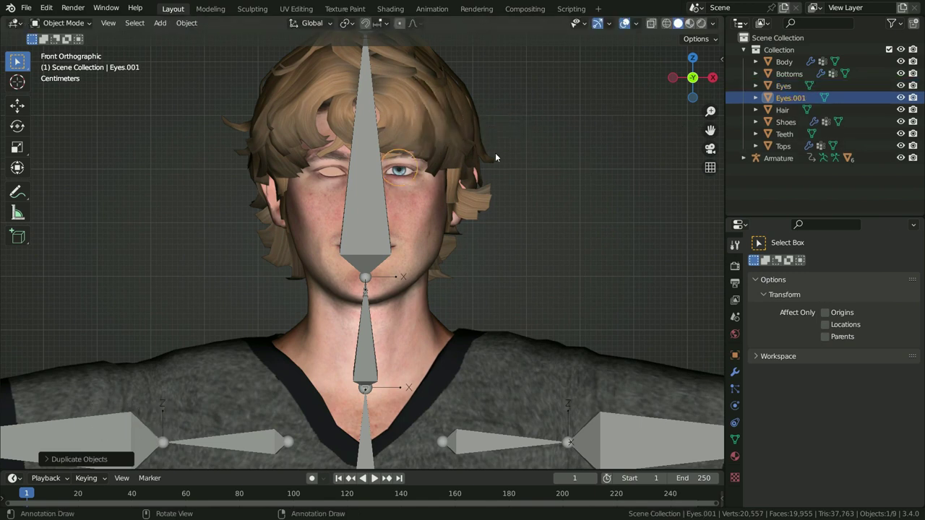
{"action": "right_click", "coordinate": [532, 169]}
{"action": "mouse_move", "coordinate": [520, 260]}
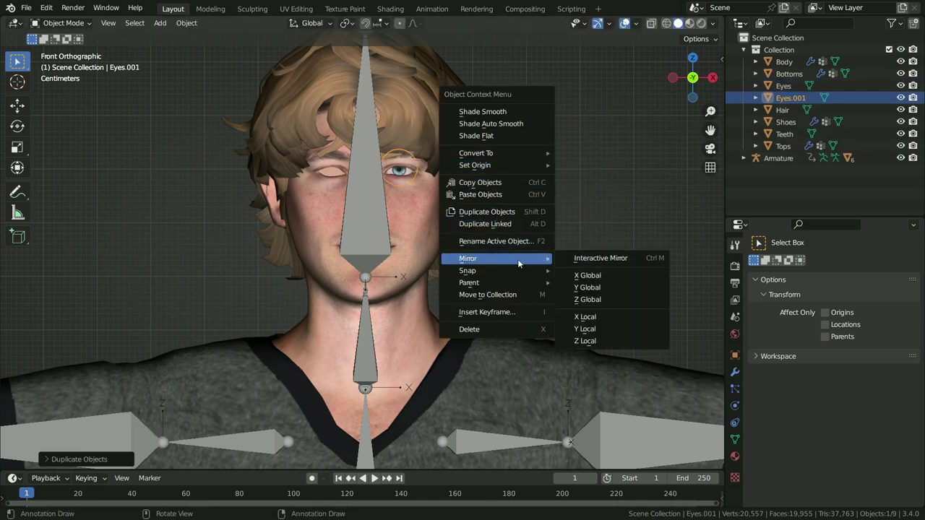
{"action": "left_click", "coordinate": [607, 279]}
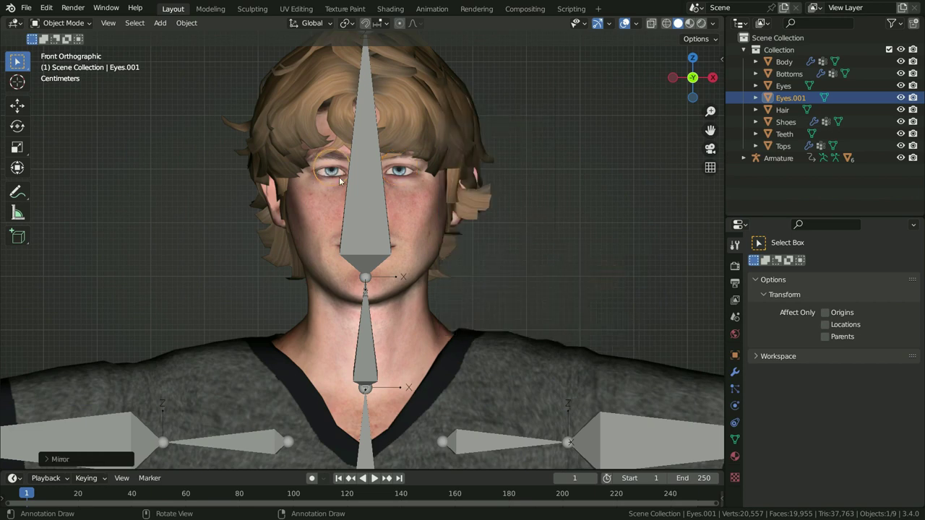
{"action": "scroll", "coordinate": [338, 176], "scroll_direction": "up", "scroll_amount": 2}
Rename Eyes.001 to eye.R and Eyes to eye.L.
{"action": "key", "text": "F2"}
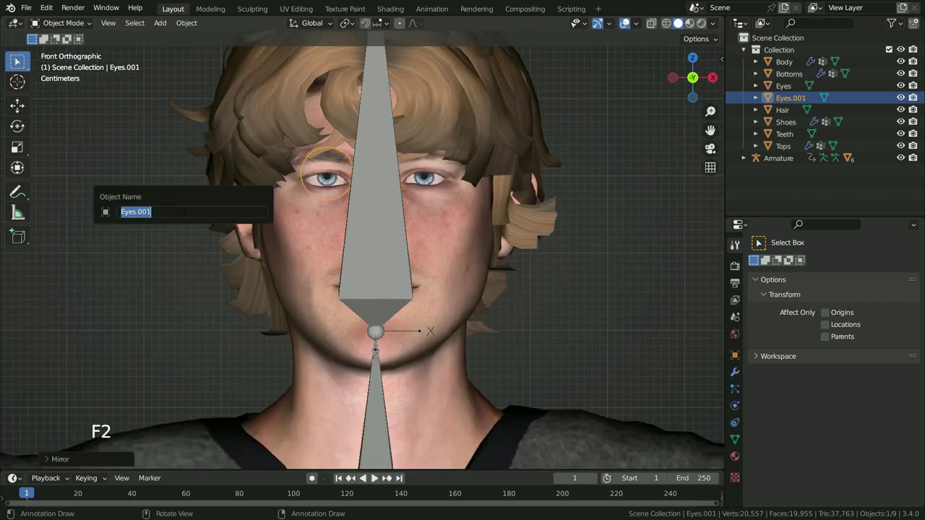
{"action": "type", "text": "eye.R"}
{"action": "key", "text": "Return"}
{"action": "left_click", "coordinate": [423, 178]}
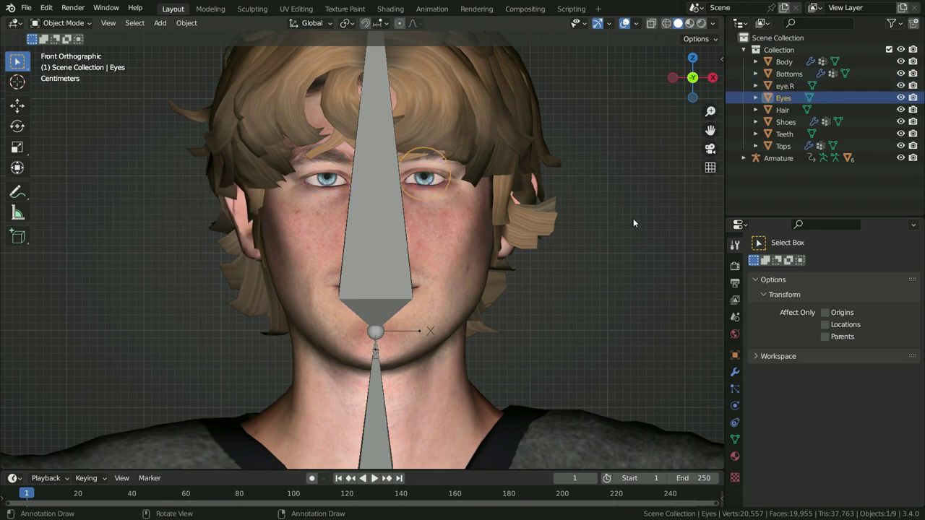
{"action": "key", "text": "F2"}
{"action": "type", "text": "eye"}
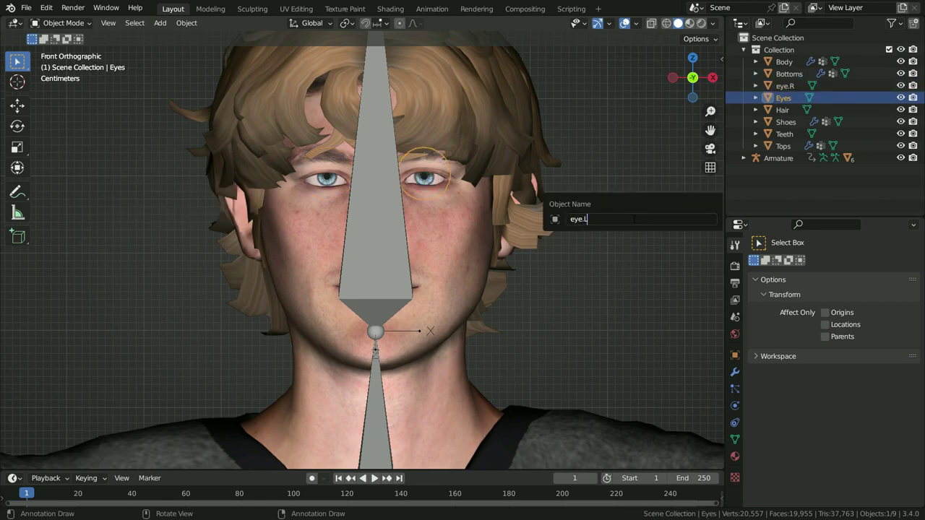
{"action": "type", "text": ".L"}
{"action": "key", "text": "Return"}
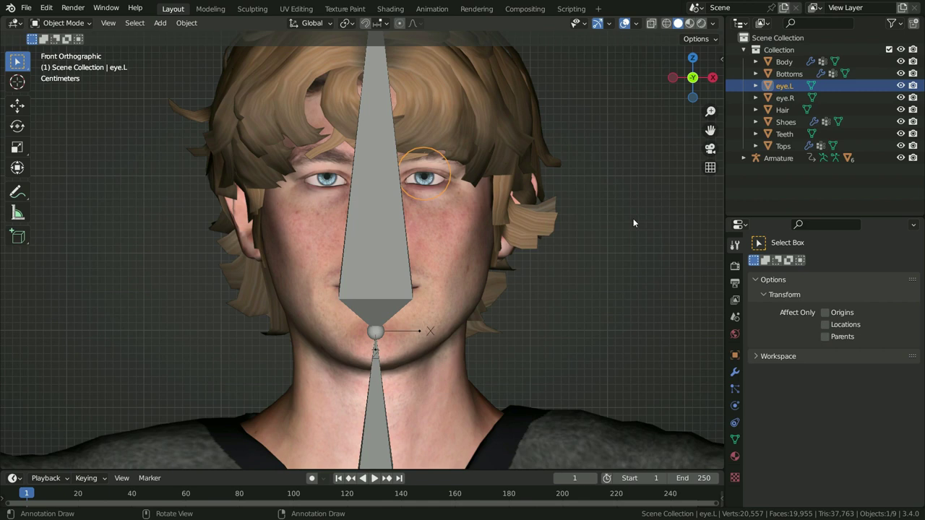
Set the origins of eye.L and eye.R to their own geometry, leaving eye.L selected.
{"action": "right_click", "coordinate": [587, 155]}
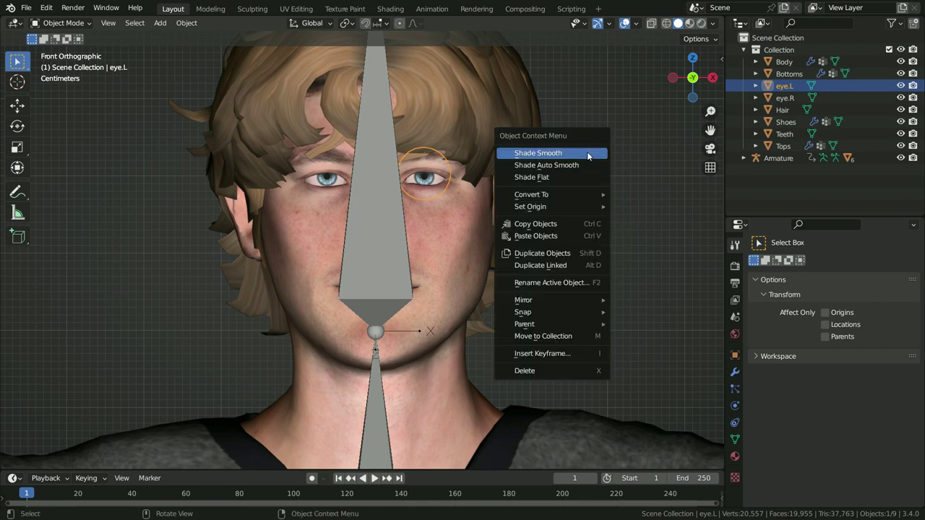
{"action": "mouse_move", "coordinate": [584, 206]}
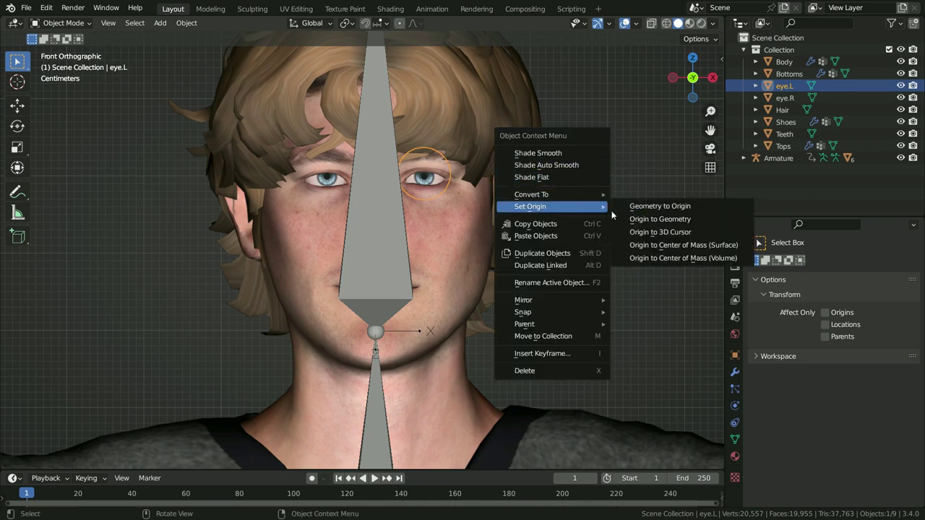
{"action": "left_click", "coordinate": [659, 219]}
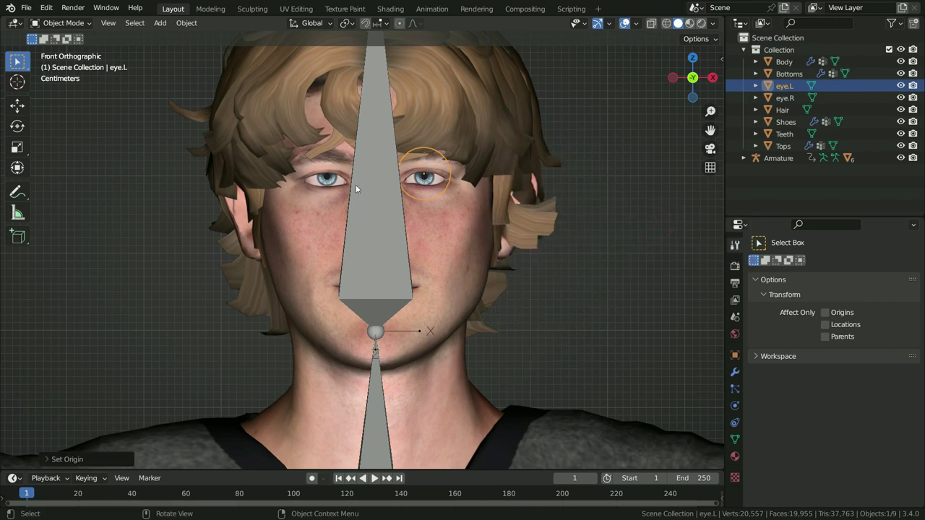
{"action": "left_click", "coordinate": [321, 183]}
{"action": "right_click", "coordinate": [139, 150]}
{"action": "mouse_move", "coordinate": [138, 149]}
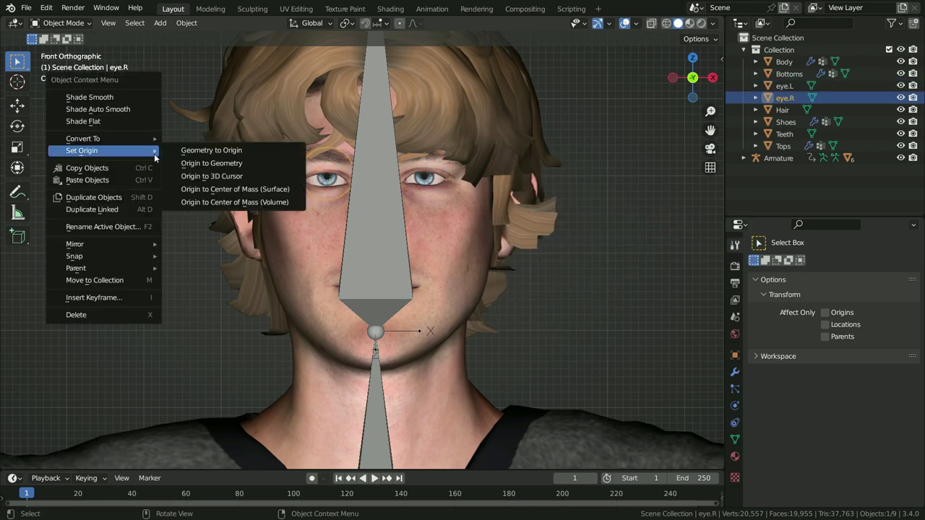
{"action": "left_click", "coordinate": [226, 166]}
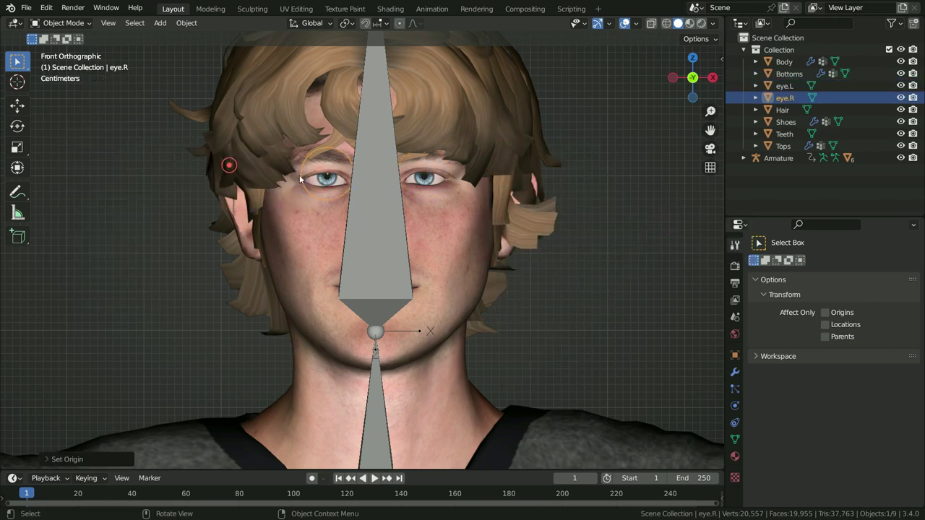
{"action": "left_click", "coordinate": [424, 184]}
Frame eye.L from the right side view and snap the 3D cursor to it.
{"action": "key", "text": "KP_3"}
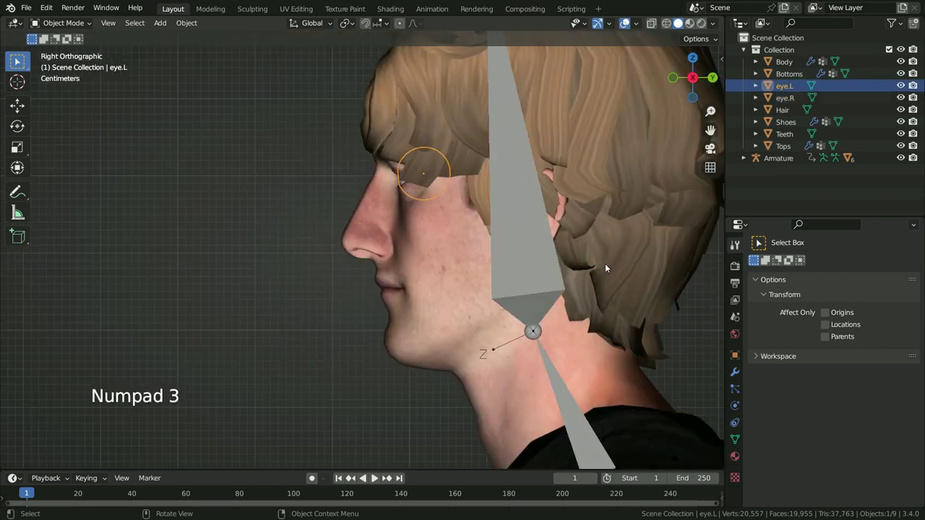
{"action": "key", "text": "KP_Decimal"}
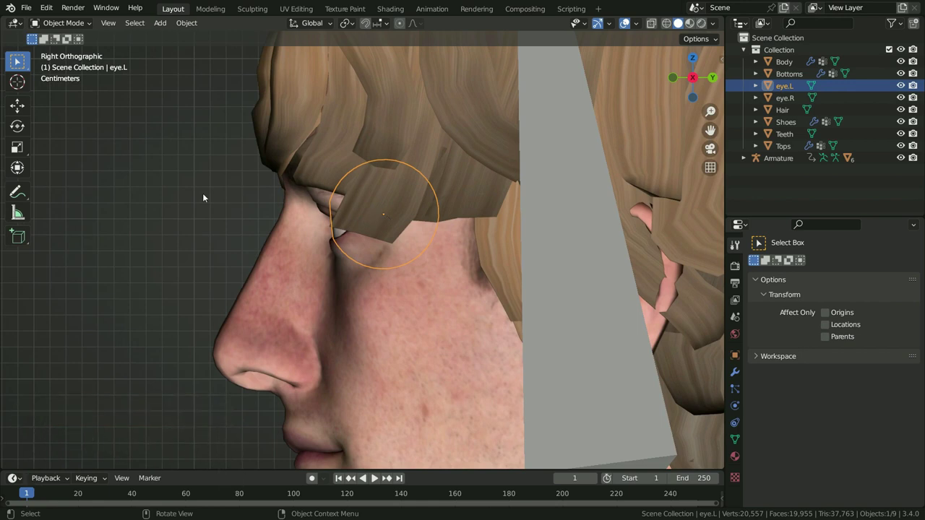
{"action": "key", "text": "shift+s"}
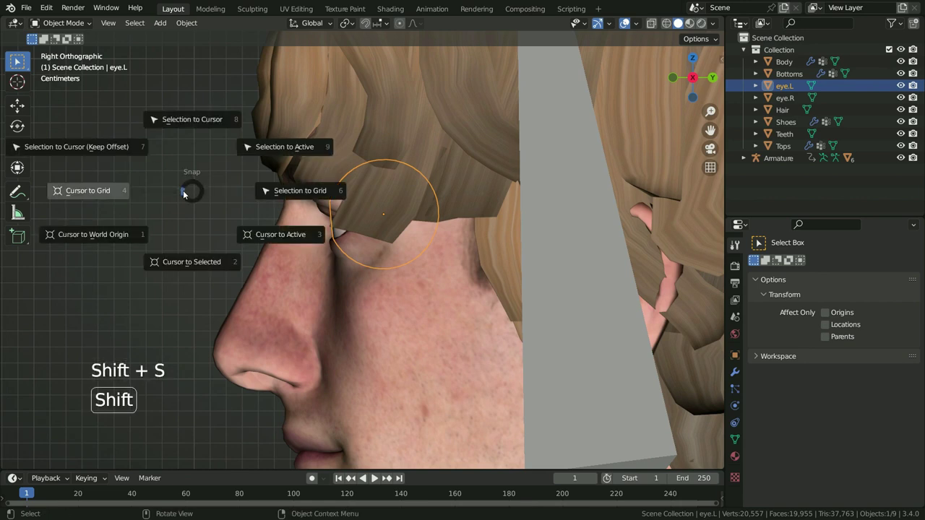
{"action": "left_click", "coordinate": [192, 261]}
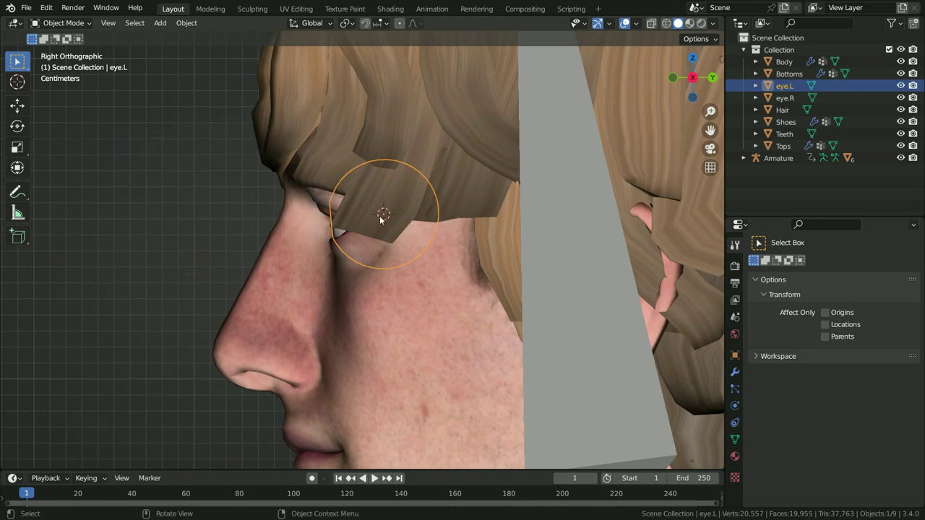
Put the armature in Edit Mode and add a new bone at the cursor.
{"action": "left_click", "coordinate": [570, 179]}
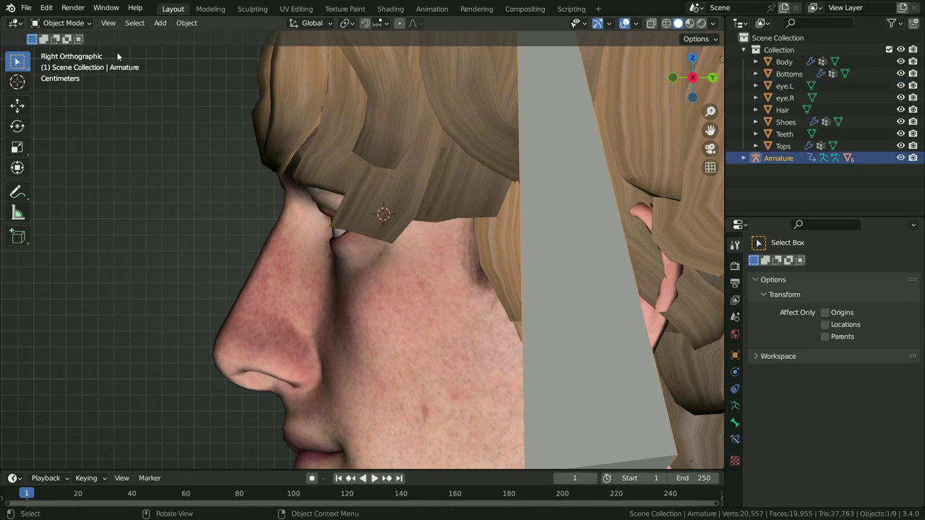
{"action": "left_click", "coordinate": [61, 23]}
{"action": "left_click", "coordinate": [59, 52]}
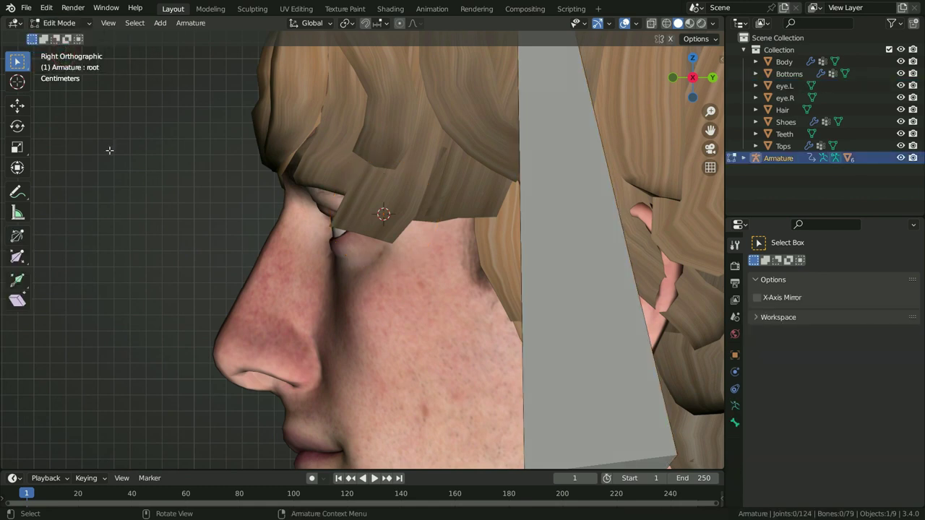
{"action": "scroll", "coordinate": [173, 301], "scroll_direction": "down", "scroll_amount": 6}
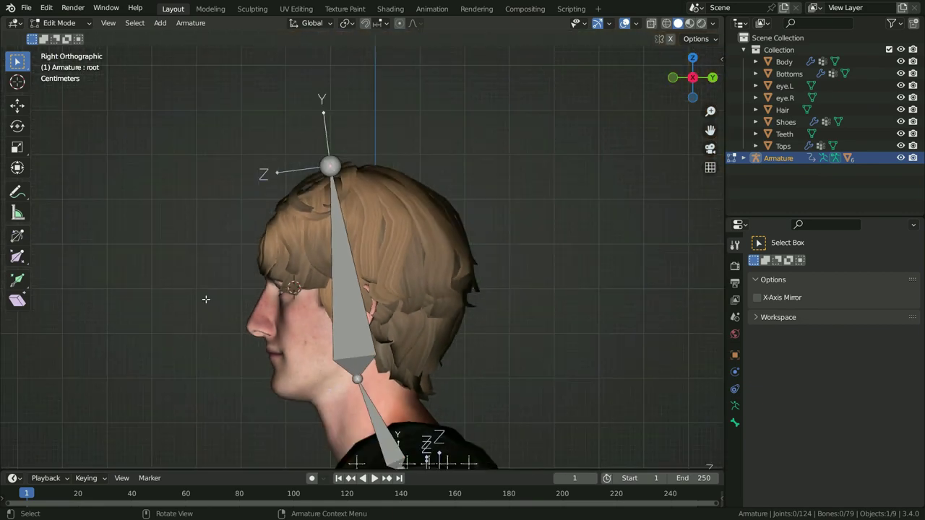
{"action": "key", "text": "shift+a"}
Move the new bone along Z and rotate it 90° so it points forward.
{"action": "scroll", "coordinate": [297, 270], "scroll_direction": "down", "scroll_amount": 4}
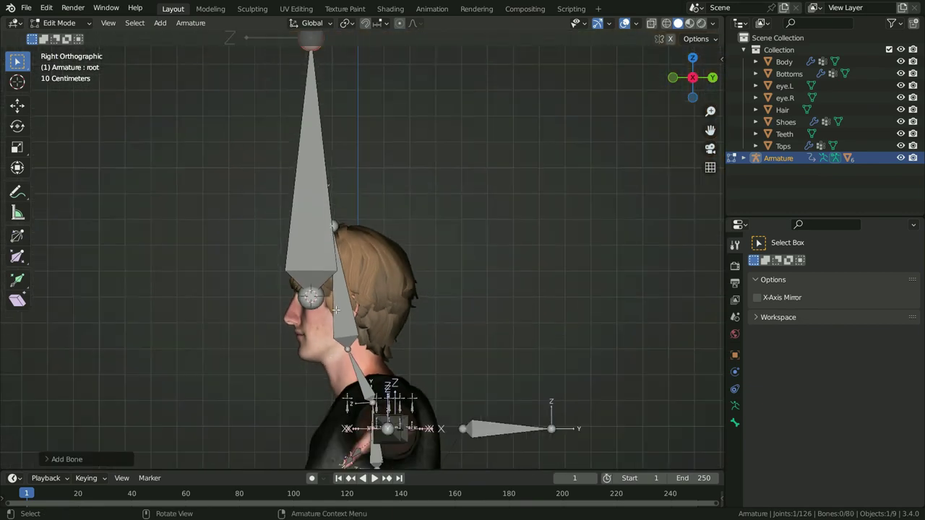
{"action": "key", "text": "g"}
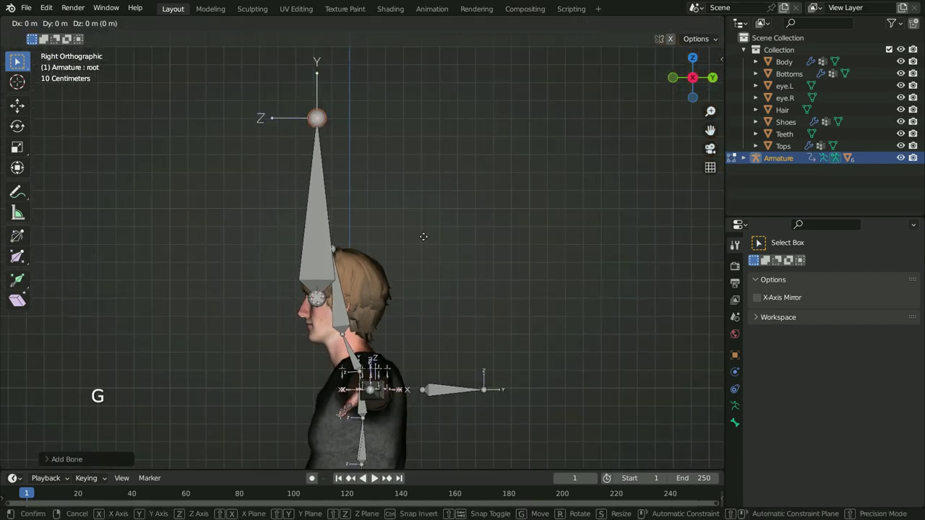
{"action": "key", "text": "z"}
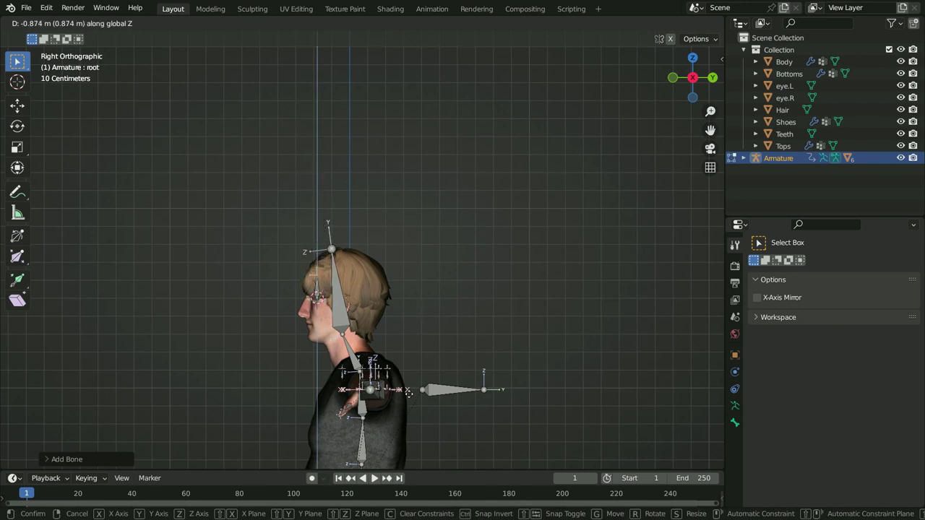
{"action": "left_click", "coordinate": [408, 380]}
{"action": "scroll", "coordinate": [345, 309], "scroll_direction": "up", "scroll_amount": 6}
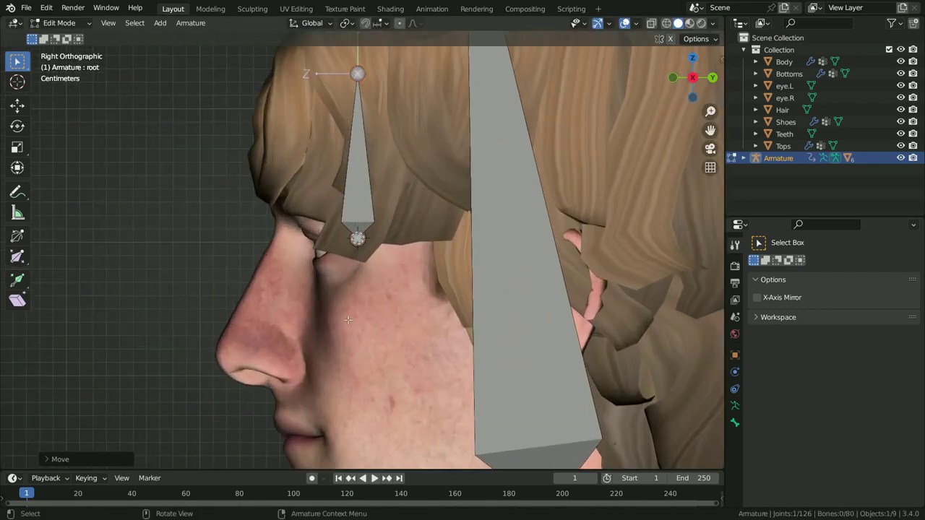
{"action": "type", "text": "r90"}
{"action": "key", "text": "Return"}
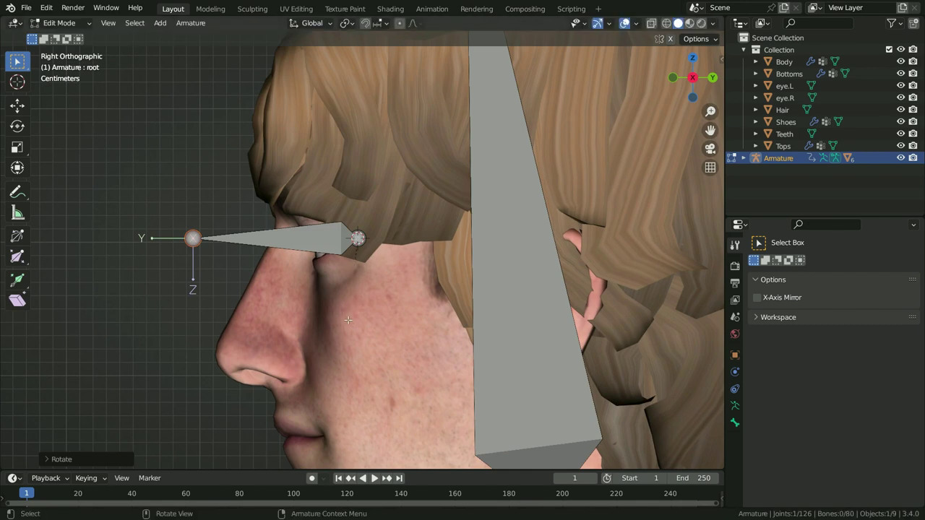
Shorten the bone along Y to about eyeball length.
{"action": "key", "text": "g"}
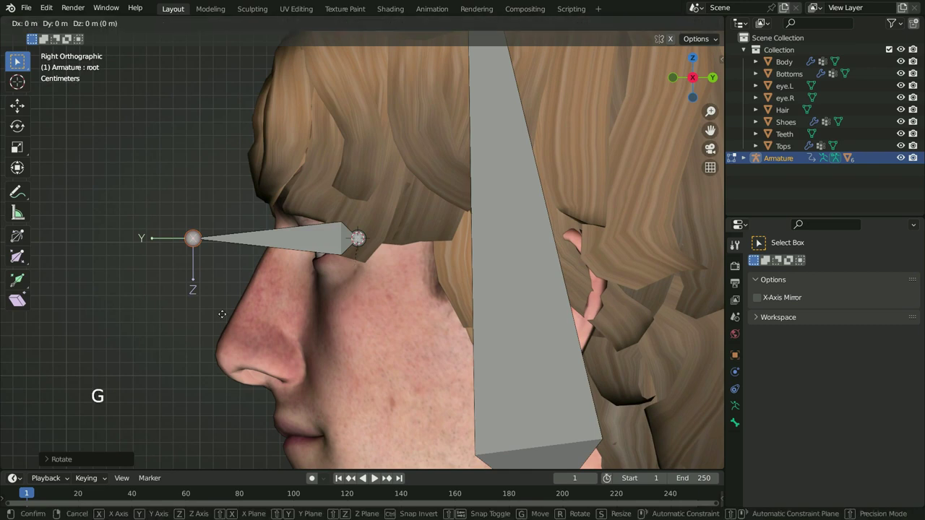
{"action": "key", "text": "y"}
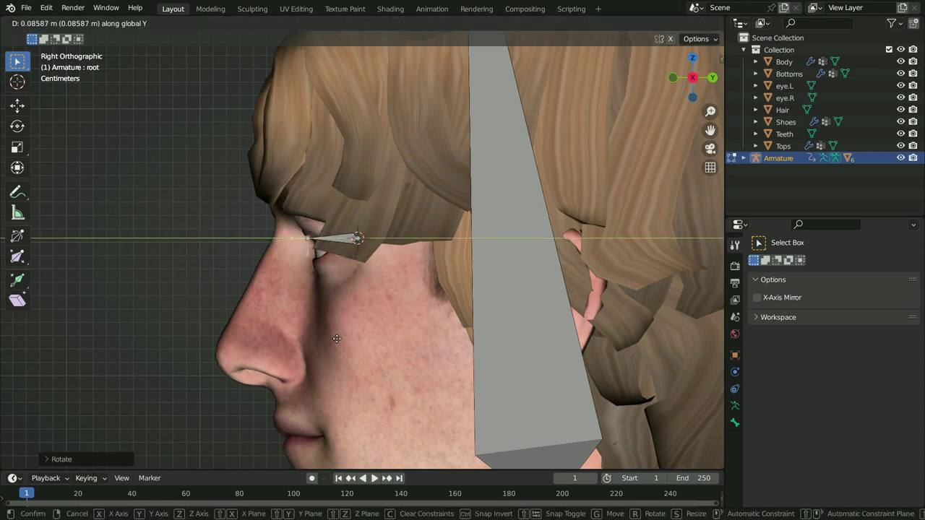
{"action": "left_click", "coordinate": [337, 340]}
{"action": "scroll", "coordinate": [352, 240], "scroll_direction": "up", "scroll_amount": 2}
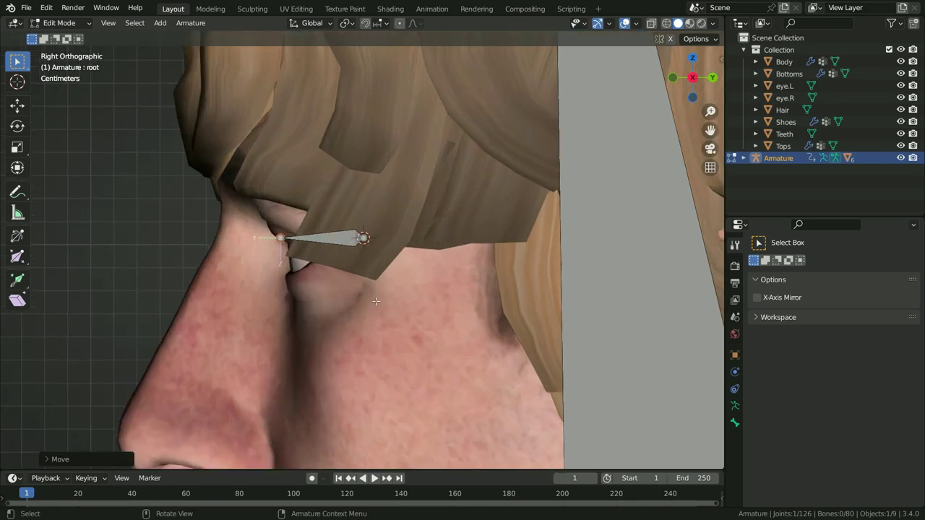
{"action": "left_click", "coordinate": [64, 23]}
Back in Object Mode, orbit to the front and snap the 3D cursor to eye.R.
{"action": "left_click", "coordinate": [71, 35]}
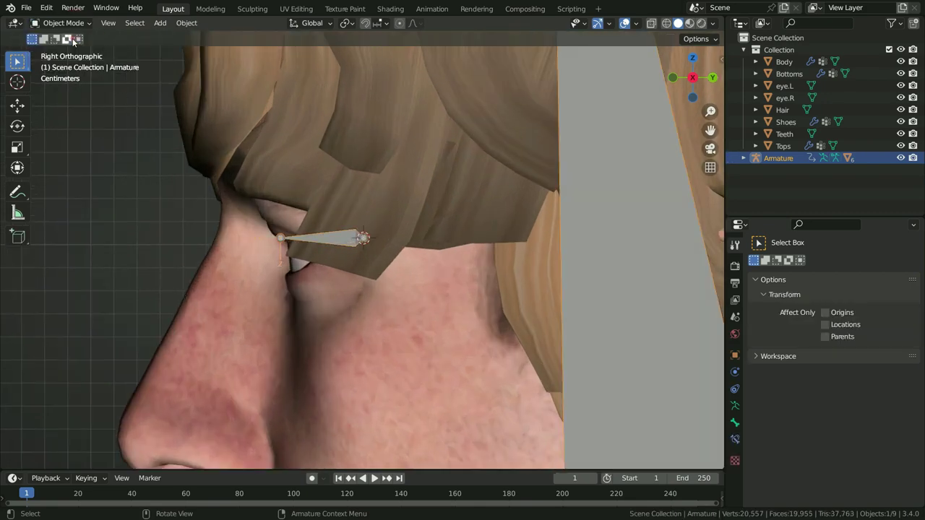
{"action": "scroll", "coordinate": [399, 247], "scroll_direction": "down", "scroll_amount": 5}
{"action": "middle_click_drag", "start_coordinate": [319, 266], "coordinate": [348, 266]}
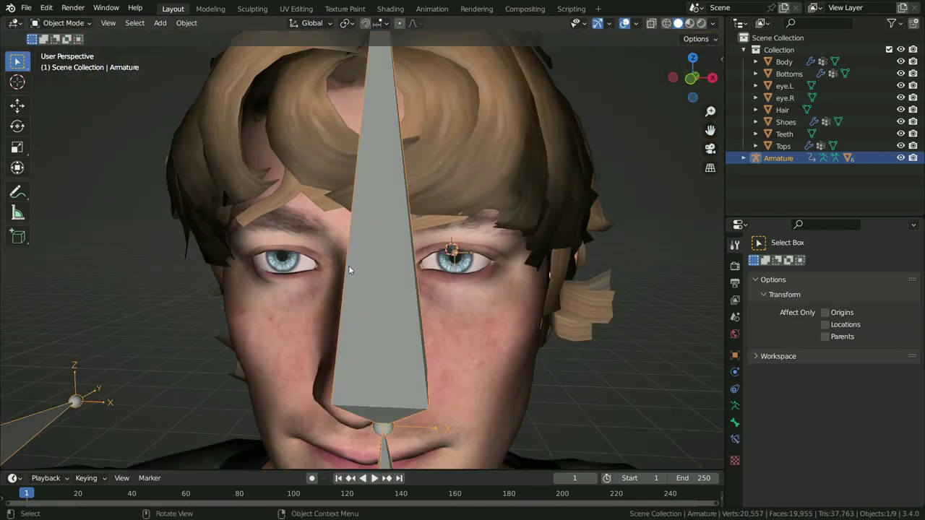
{"action": "left_click", "coordinate": [286, 260]}
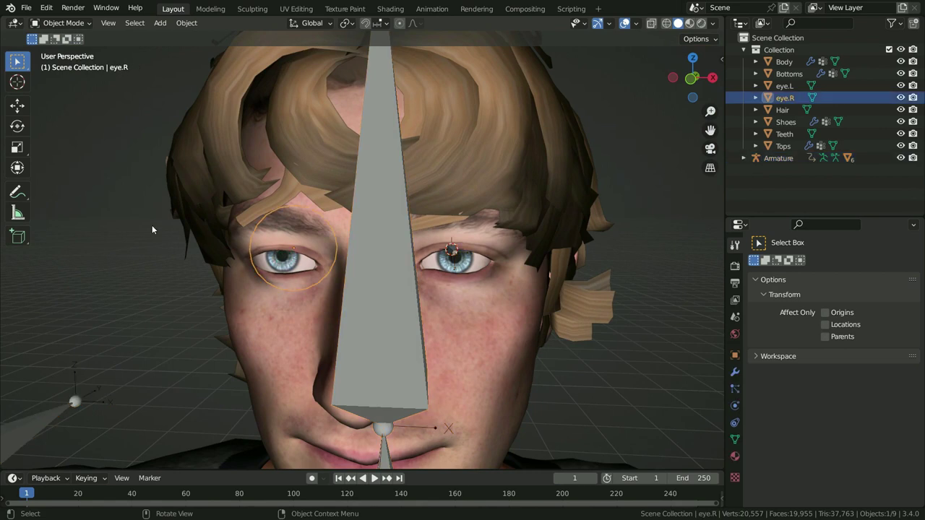
{"action": "key", "text": "shift+s"}
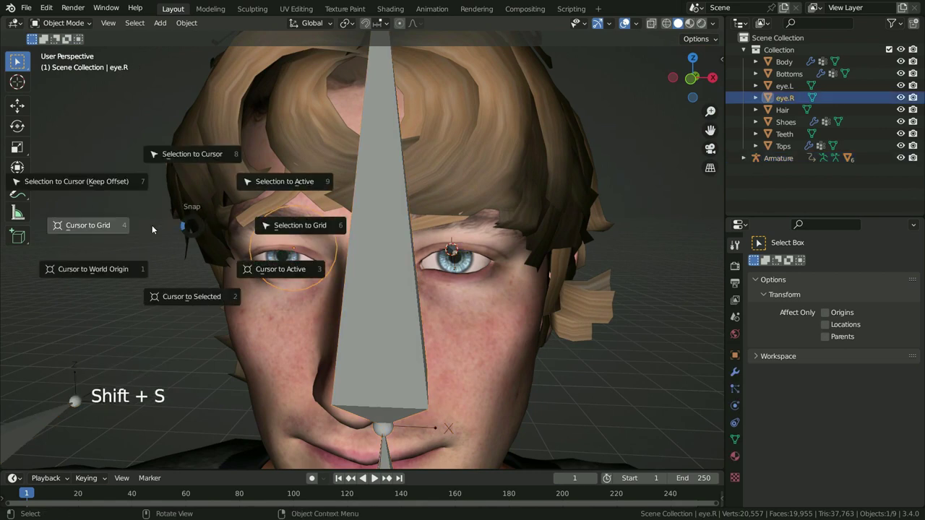
{"action": "left_click", "coordinate": [182, 300]}
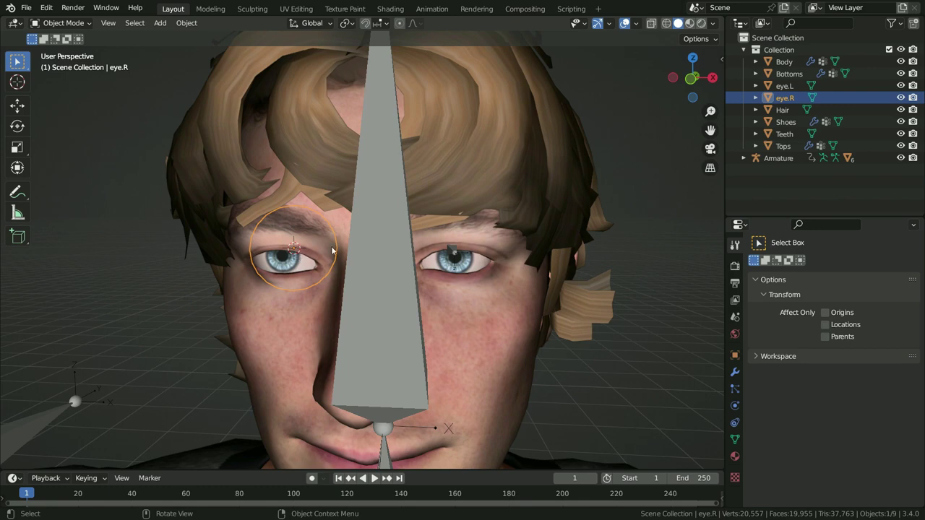
Select the armature and switch it into Edit Mode.
{"action": "left_click", "coordinate": [378, 218]}
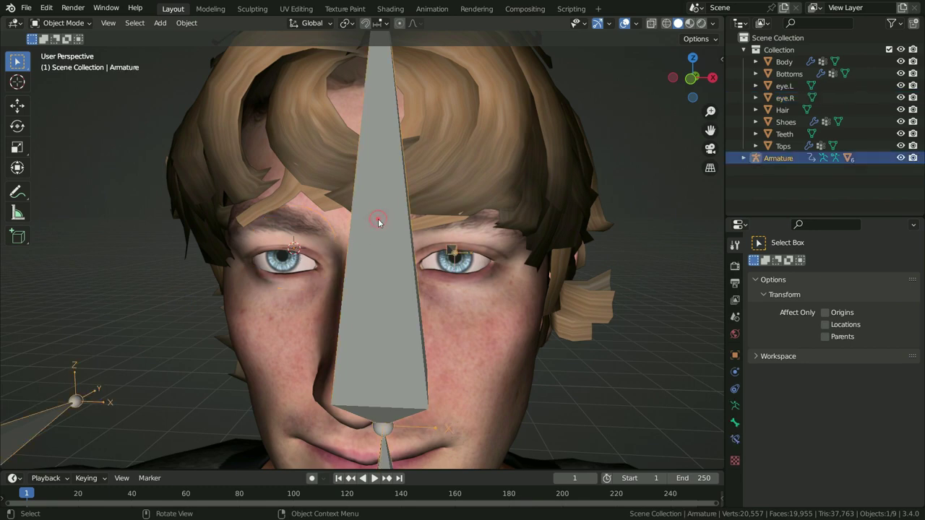
{"action": "left_click", "coordinate": [64, 22]}
{"action": "left_click", "coordinate": [65, 50]}
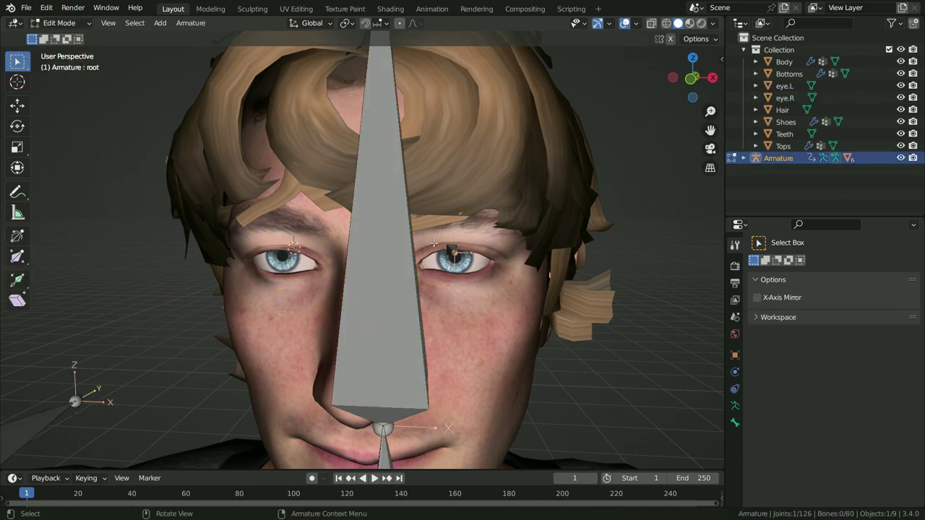
Duplicate the eye bone and snap the copy to the right eye's centre.
{"action": "scroll", "coordinate": [433, 244], "scroll_direction": "up", "scroll_amount": 2}
{"action": "left_click", "coordinate": [449, 244]}
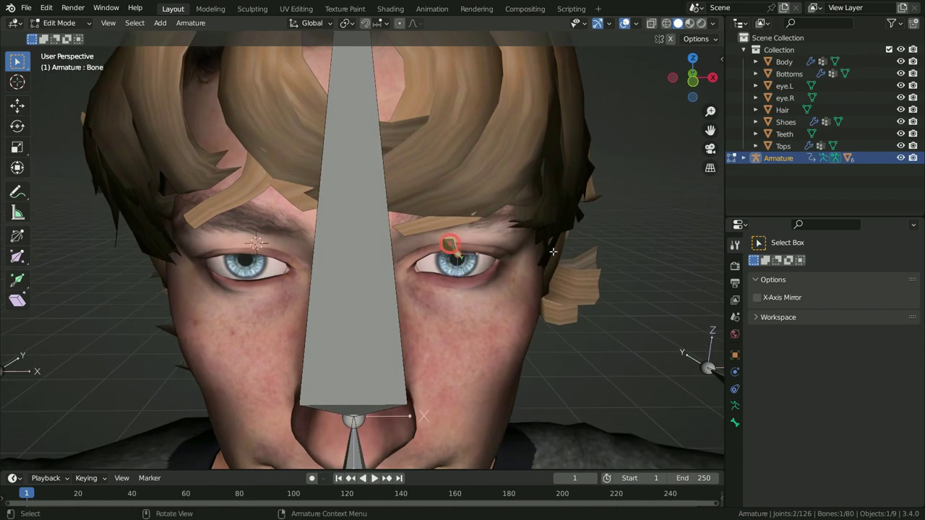
{"action": "key", "text": "shift+d"}
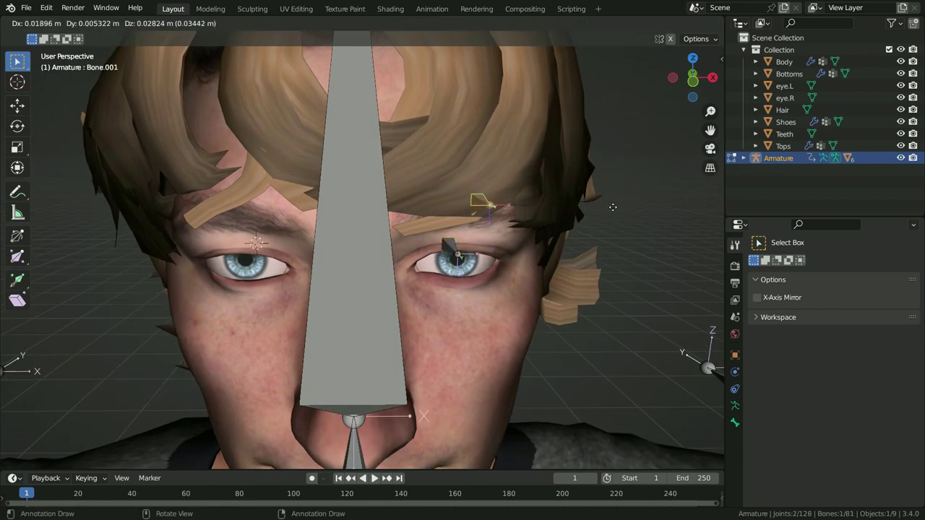
{"action": "right_click", "coordinate": [613, 206]}
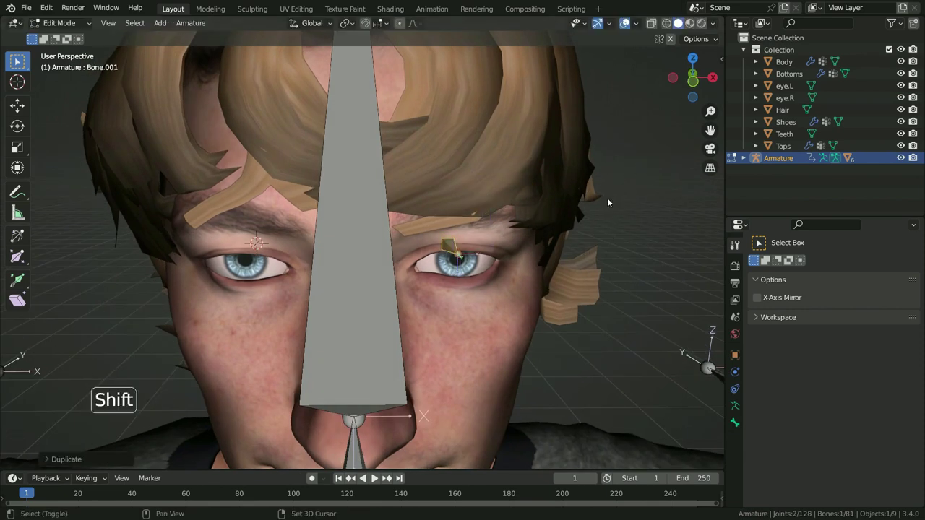
{"action": "key", "text": "shift+s"}
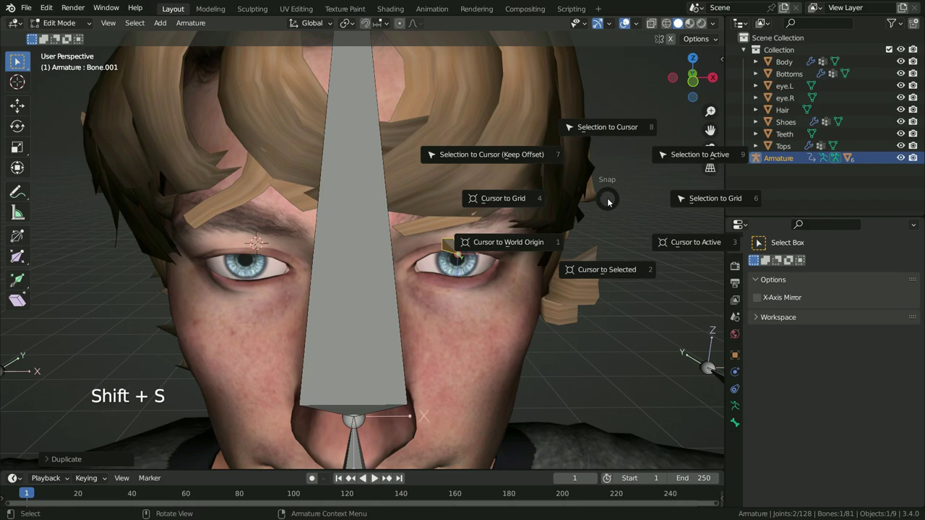
{"action": "left_click", "coordinate": [608, 127]}
{"action": "mouse_move", "coordinate": [228, 244]}
{"action": "middle_mouse_down"}
{"action": "mouse_move", "coordinate": [230, 265]}
{"action": "mouse_move", "coordinate": [188, 266]}
{"action": "mouse_move", "coordinate": [236, 268]}
{"action": "mouse_move", "coordinate": [217, 238]}
{"action": "middle_mouse_up"}
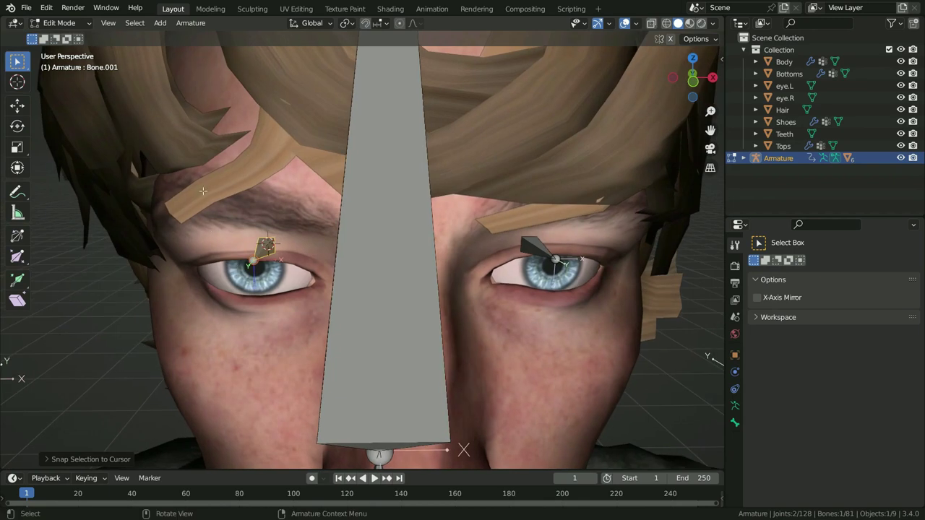
Rename the copied bone eye.R and the original bone eye.L.
{"action": "key", "text": "F2"}
{"action": "type", "text": "eye"}
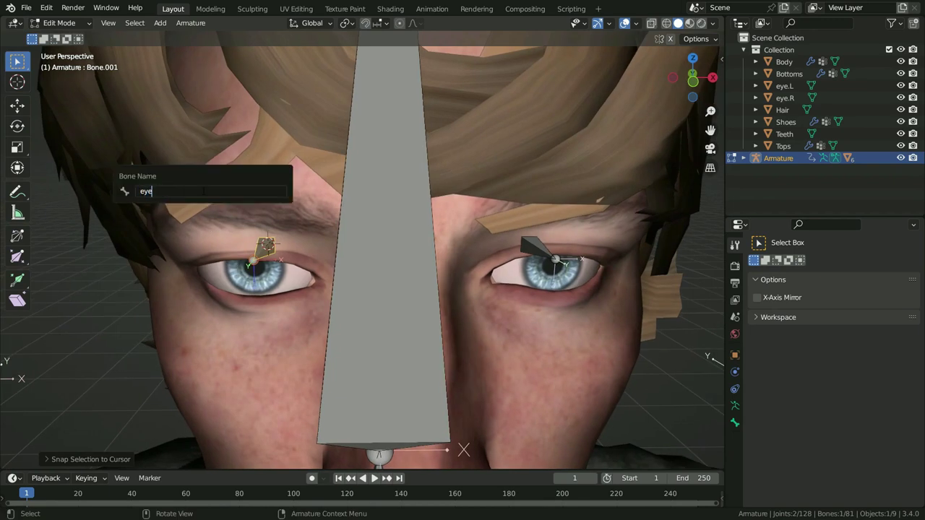
{"action": "type", "text": ".R"}
{"action": "key", "text": "Return"}
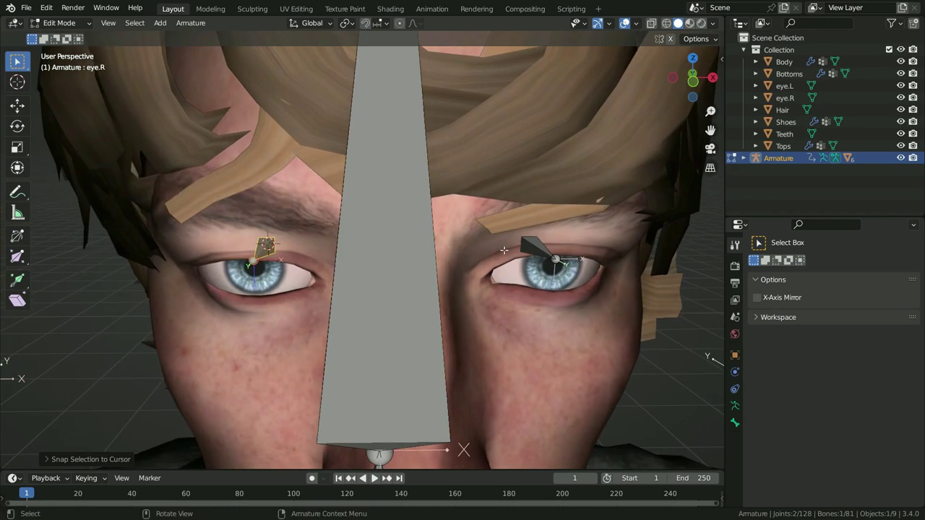
{"action": "left_click", "coordinate": [540, 249]}
{"action": "key", "text": "F2"}
{"action": "type", "text": "eye.L"}
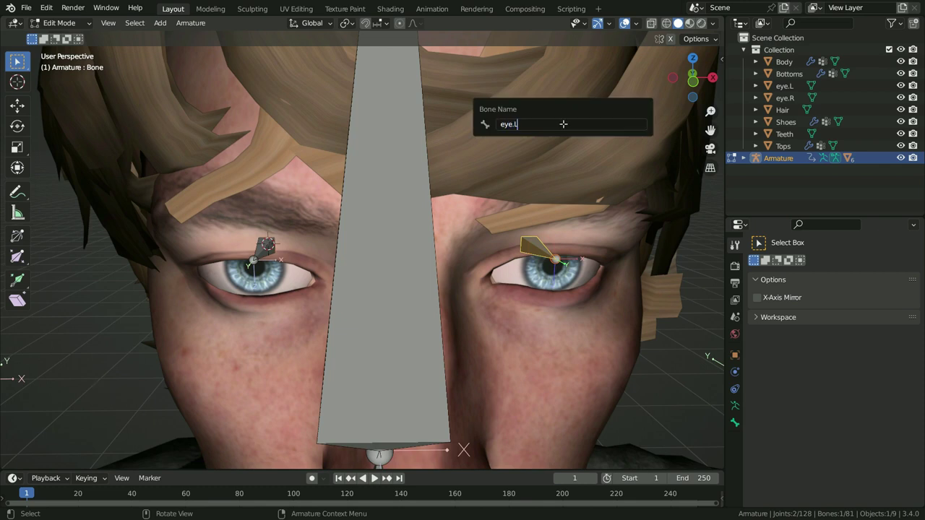
{"action": "key", "text": "Return"}
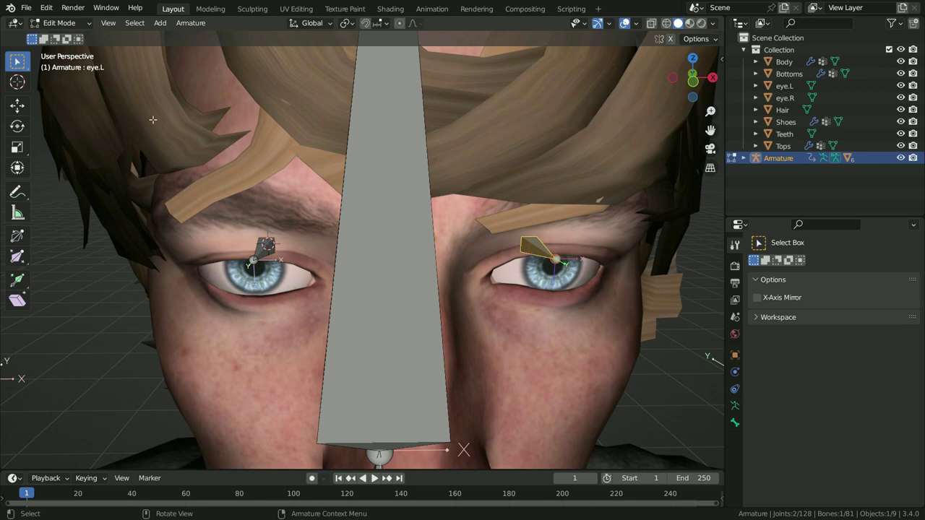
Disable Lock Object Modes, return to Object Mode, and select eye.L with the armature active.
{"action": "left_click", "coordinate": [46, 8]}
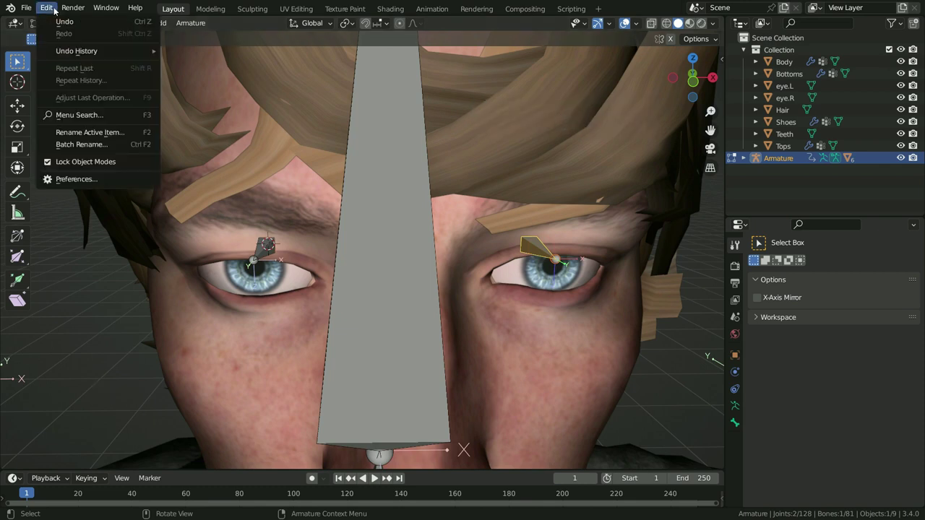
{"action": "left_click", "coordinate": [97, 165]}
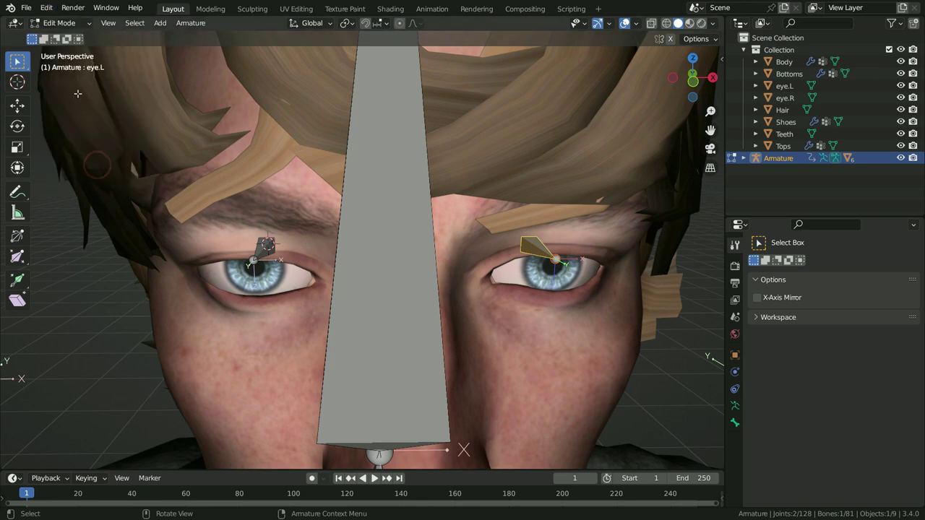
{"action": "left_click", "coordinate": [75, 24]}
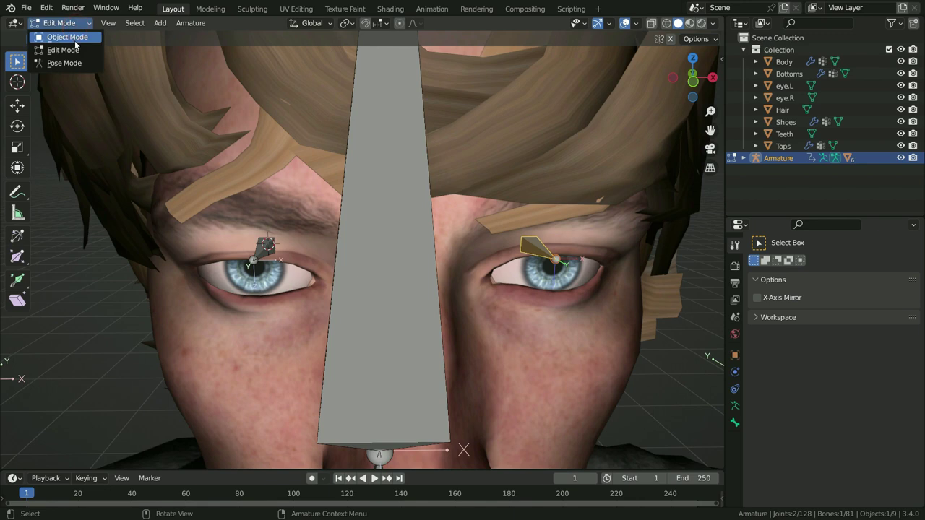
{"action": "left_click", "coordinate": [73, 37]}
{"action": "left_click", "coordinate": [584, 280]}
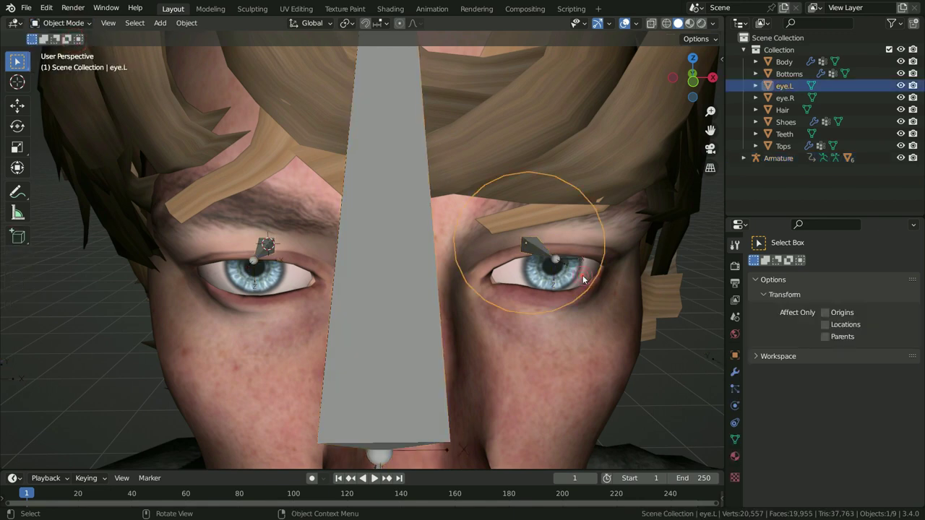
{"action": "left_click", "coordinate": [534, 248], "text": "shift"}
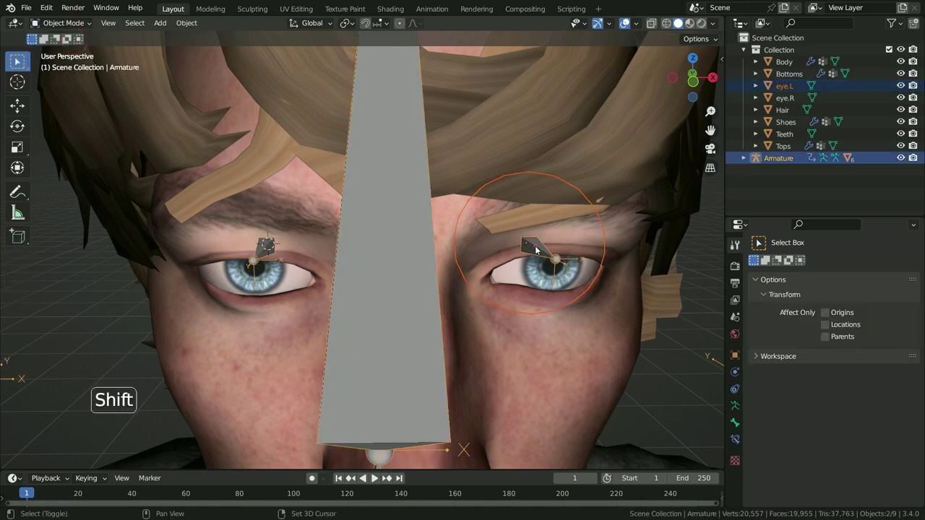
{"action": "left_click", "coordinate": [62, 22]}
In Pose Mode, parent the eye.L mesh to the eye.L bone with Ctrl+P > Bone.
{"action": "left_click", "coordinate": [65, 63]}
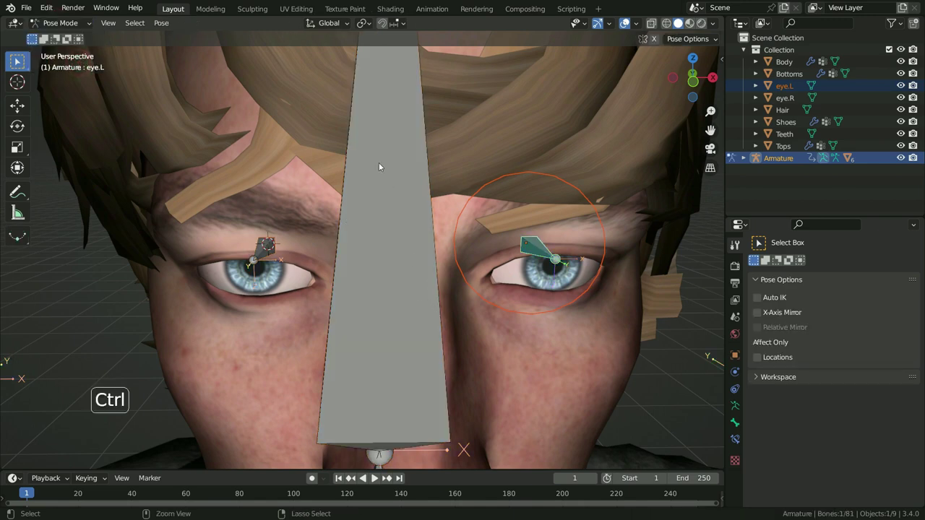
{"action": "key", "text": "ctrl+p"}
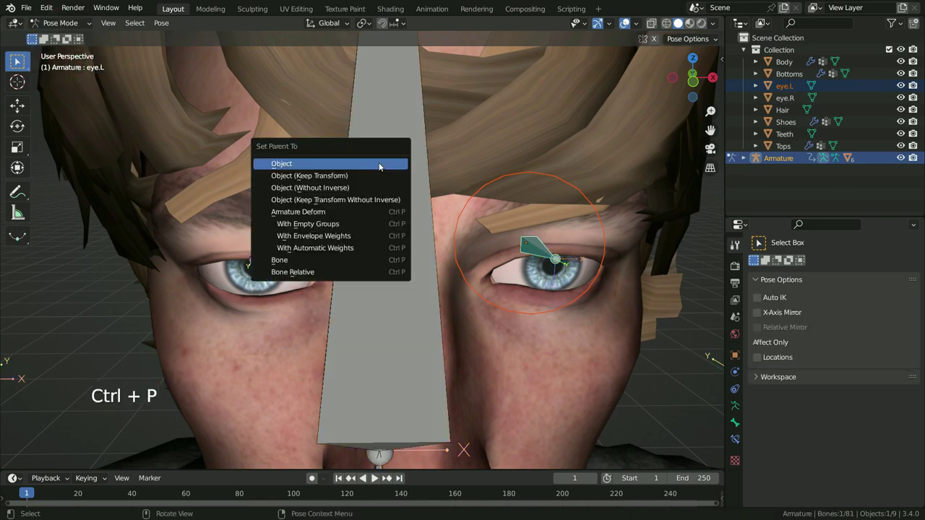
{"action": "left_click", "coordinate": [333, 265]}
Test the parenting with a cancelled bone rotation, then select the eye.R mesh.
{"action": "key", "text": "r"}
{"action": "key", "text": "r"}
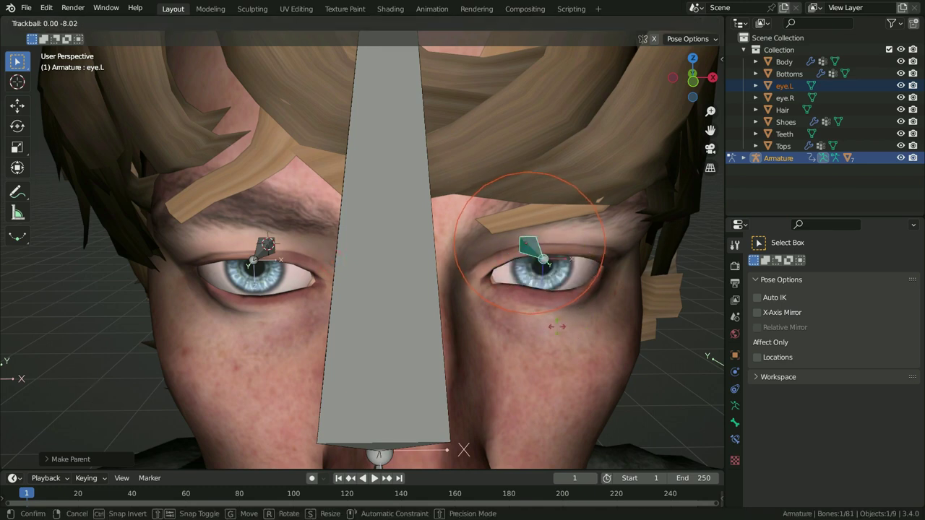
{"action": "right_click", "coordinate": [601, 308]}
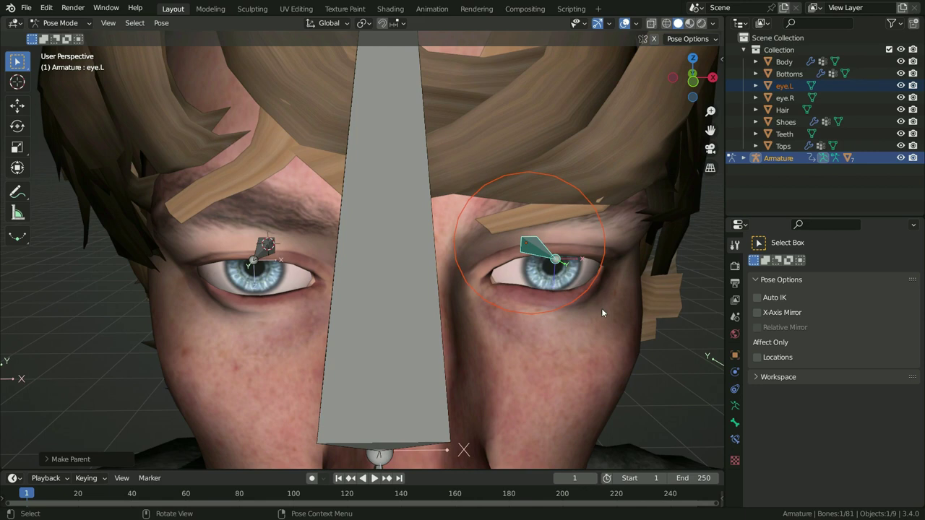
{"action": "left_click", "coordinate": [674, 367]}
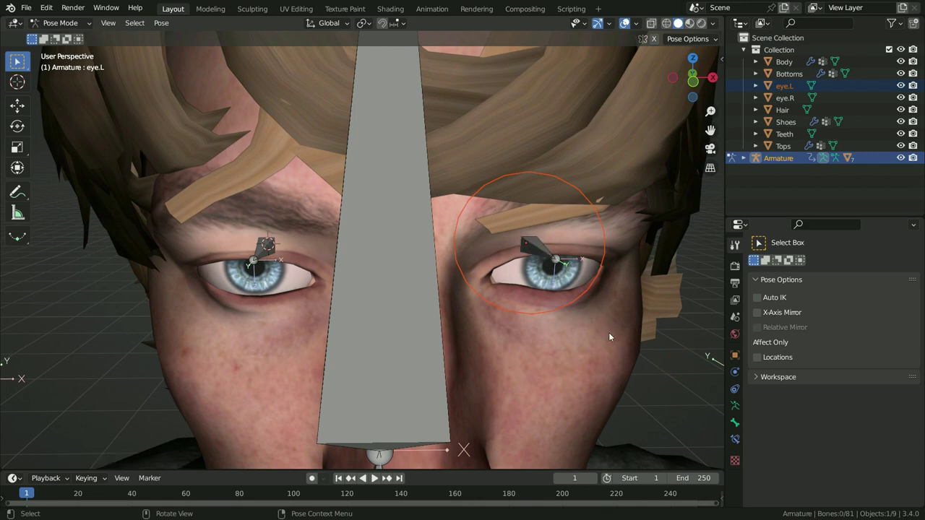
{"action": "left_click", "coordinate": [286, 279]}
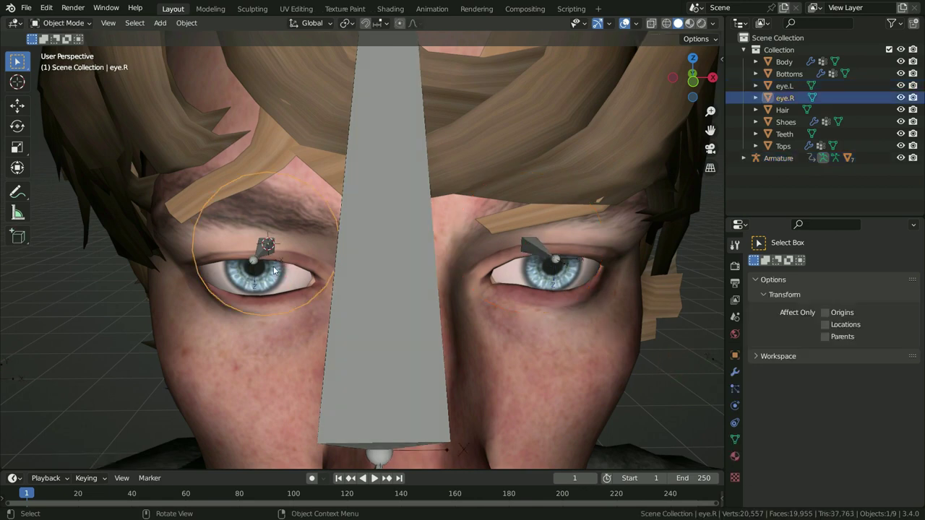
Parent the right eyeball mesh to the eye.R bone, test-rotate it, and re-enable Lock Object Modes.
{"action": "left_click", "coordinate": [260, 252], "text": "shift"}
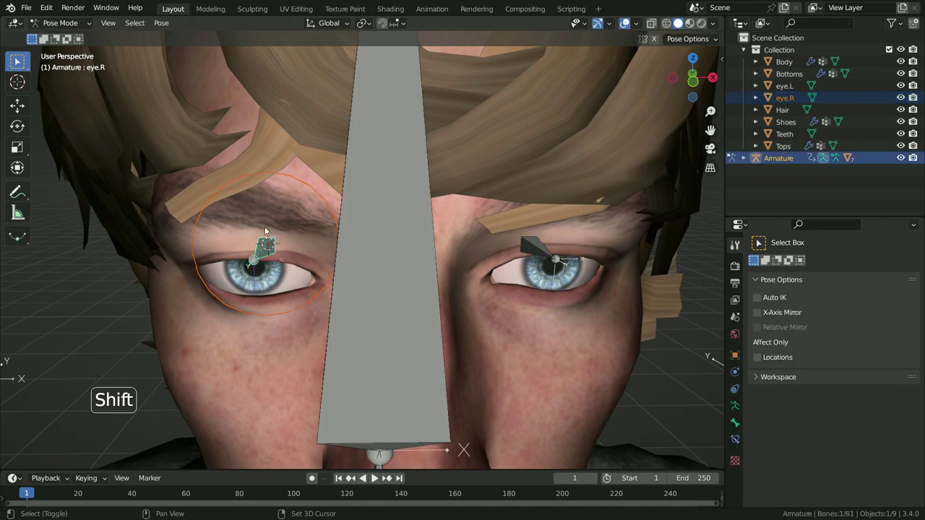
{"action": "key", "text": "ctrl+p"}
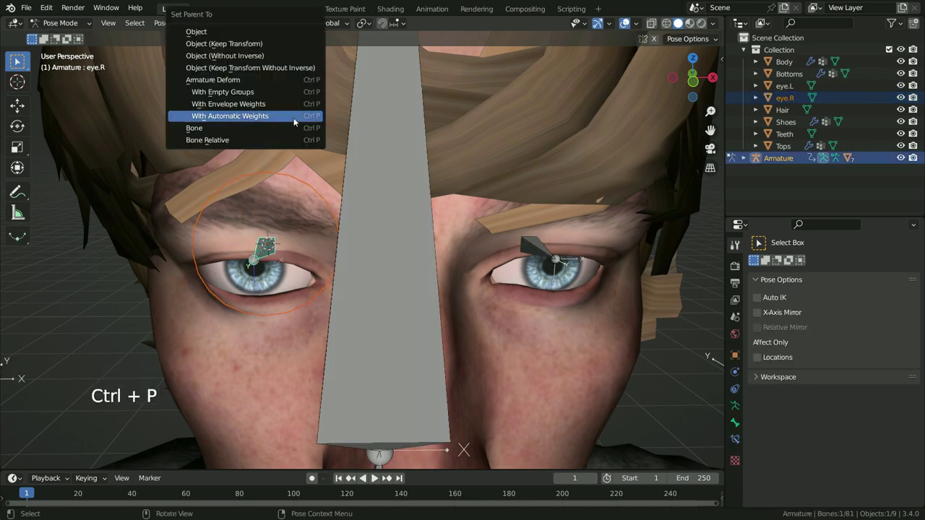
{"action": "left_click", "coordinate": [290, 123]}
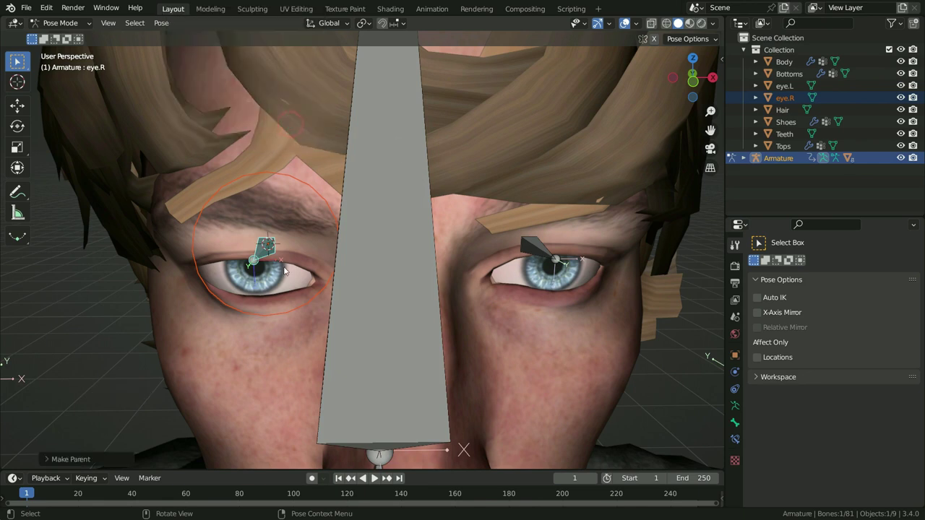
{"action": "key", "text": "r"}
{"action": "key", "text": "r"}
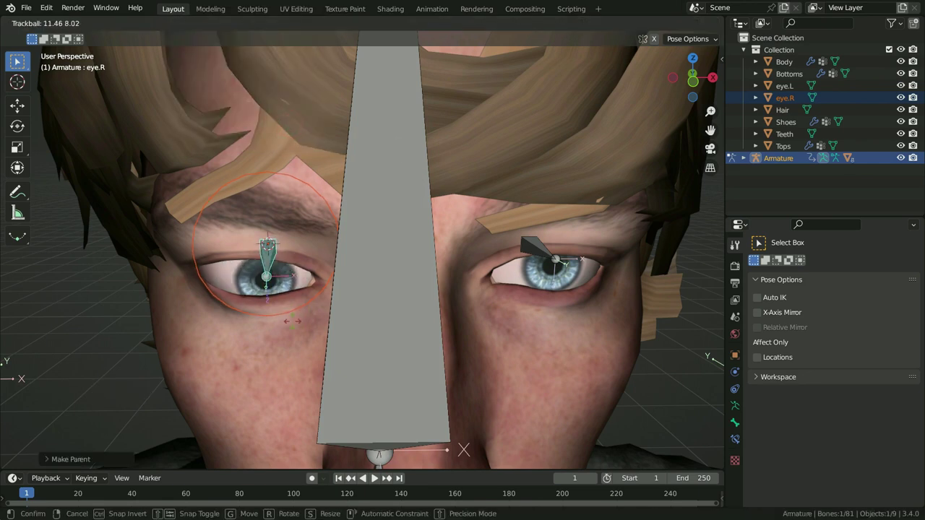
{"action": "left_click", "coordinate": [318, 287]}
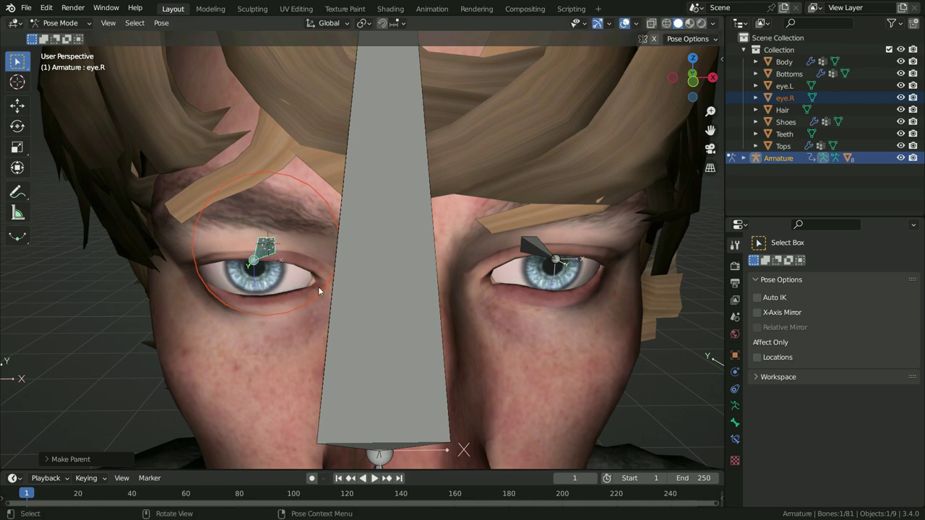
{"action": "left_click", "coordinate": [46, 7]}
{"action": "left_click", "coordinate": [63, 165]}
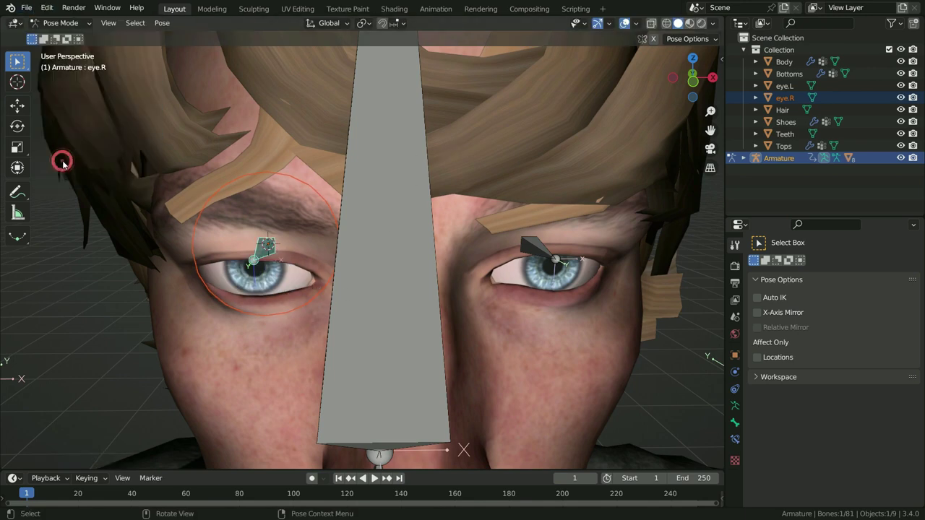
Duplicate both eye bones in Edit Mode and move the copies forward along Y, in front of the face.
{"action": "left_click", "coordinate": [71, 24]}
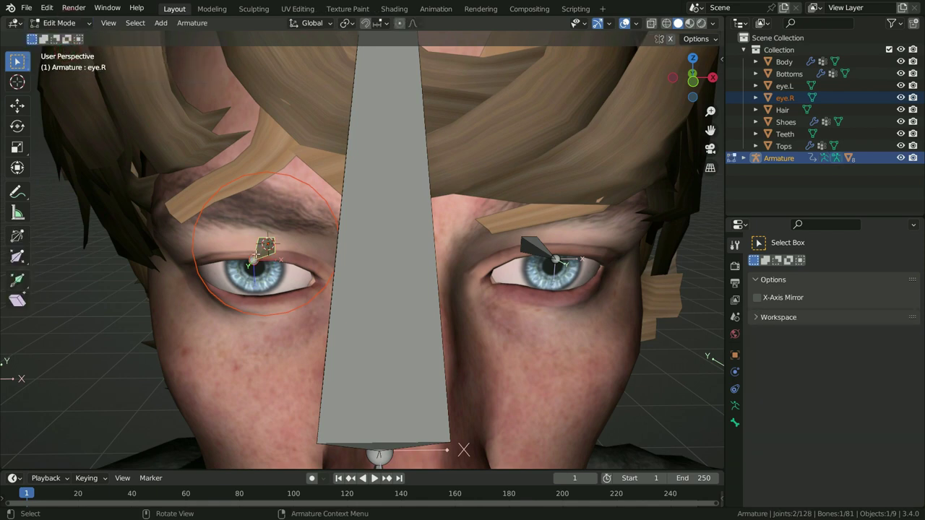
{"action": "left_click", "coordinate": [534, 246], "text": "shift"}
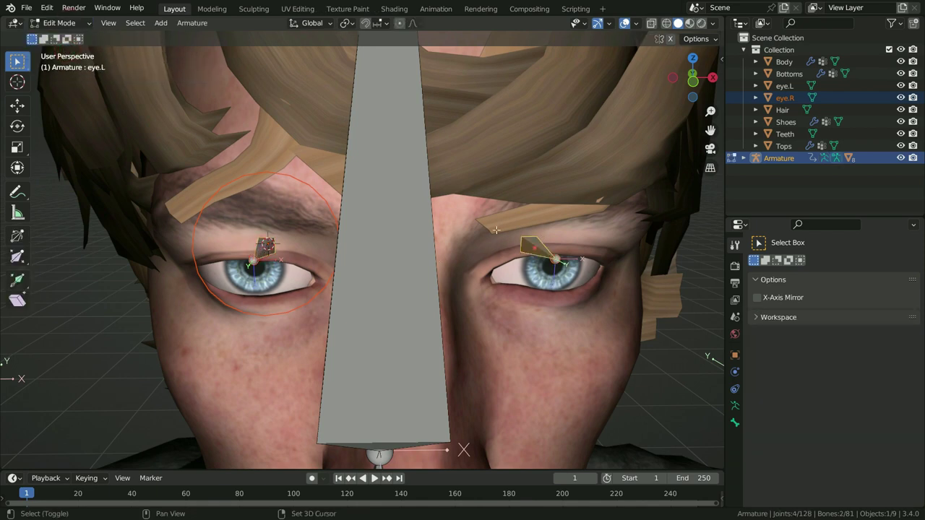
{"action": "scroll", "coordinate": [409, 221], "scroll_direction": "down", "scroll_amount": 3}
{"action": "key", "text": "shift+d"}
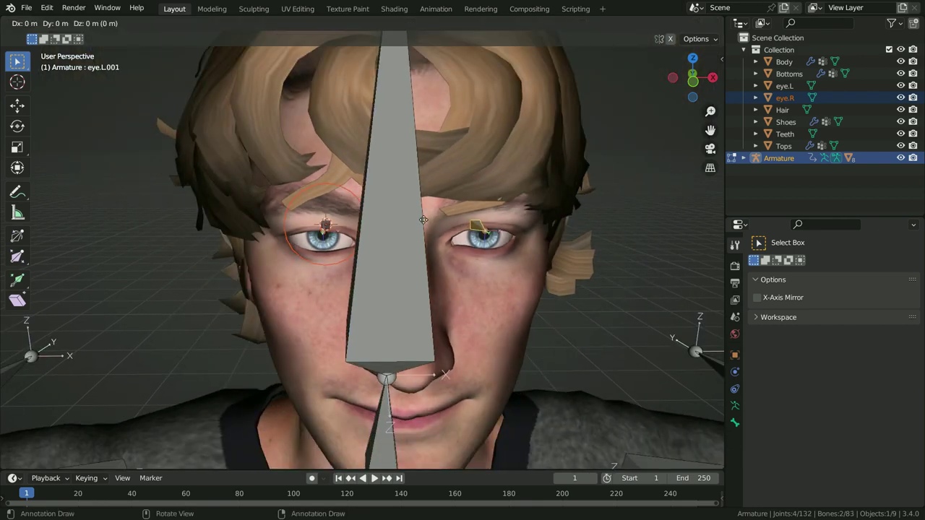
{"action": "right_click", "coordinate": [408, 241]}
{"action": "middle_click_drag", "start_coordinate": [381, 278], "coordinate": [457, 279]}
{"action": "key", "text": "g"}
{"action": "key", "text": "y"}
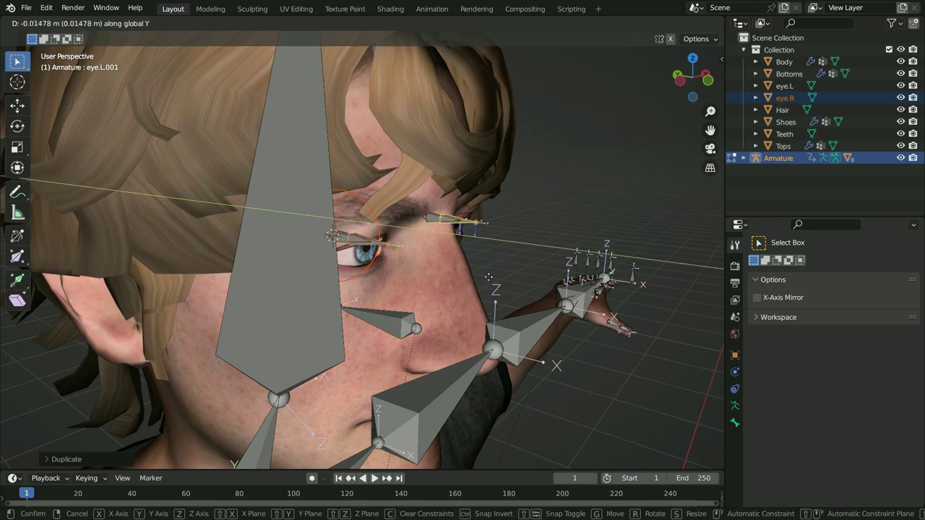
{"action": "left_click", "coordinate": [591, 287]}
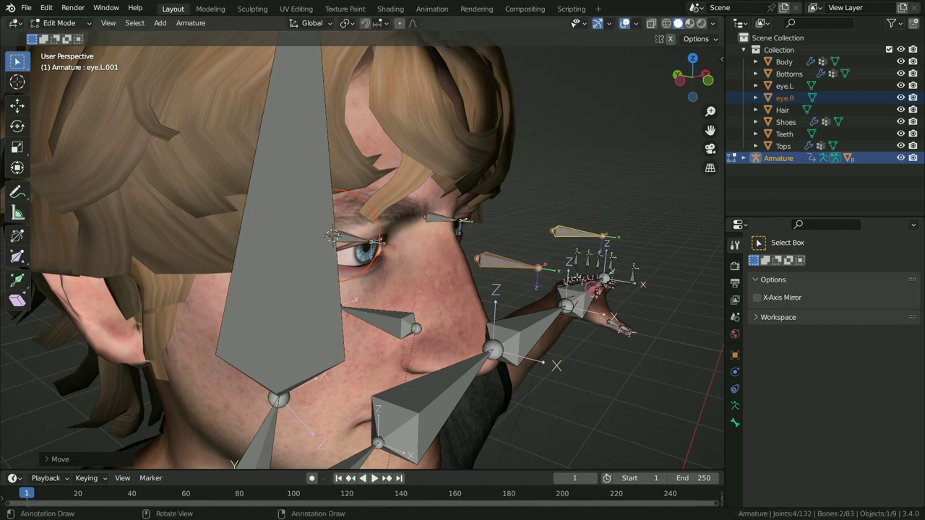
{"action": "middle_click_drag", "start_coordinate": [591, 288], "coordinate": [442, 259]}
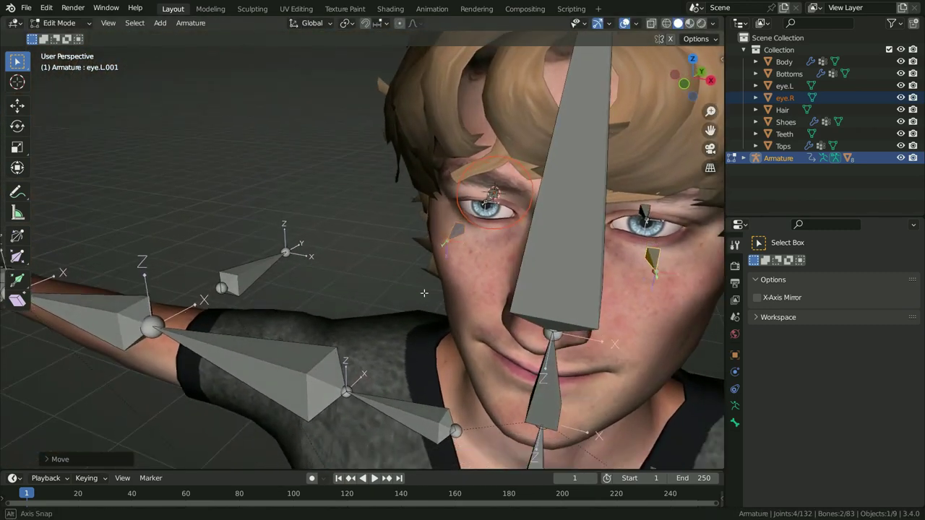
Rename the duplicated bones eye_controller.R and eye_controller.L.
{"action": "left_click", "coordinate": [458, 230]}
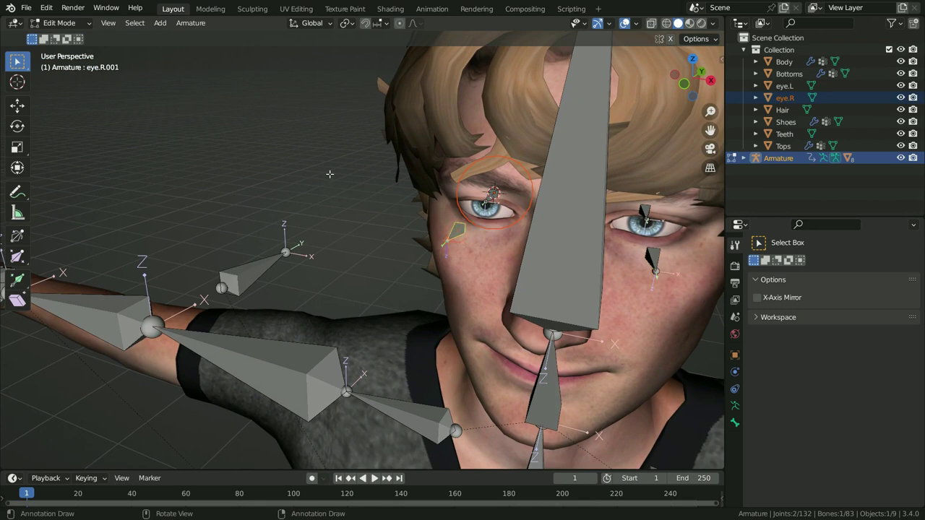
{"action": "key", "text": "F2"}
{"action": "type", "text": "eye."}
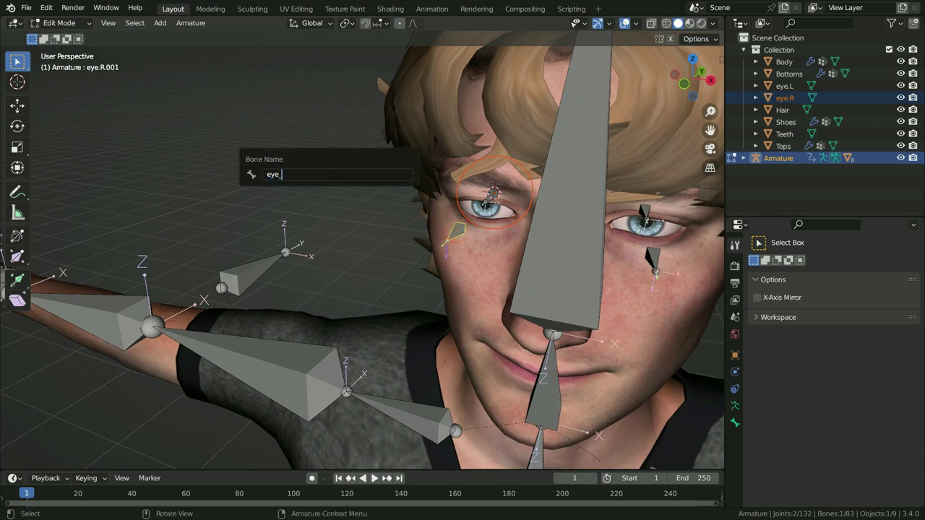
{"action": "key", "text": "Return"}
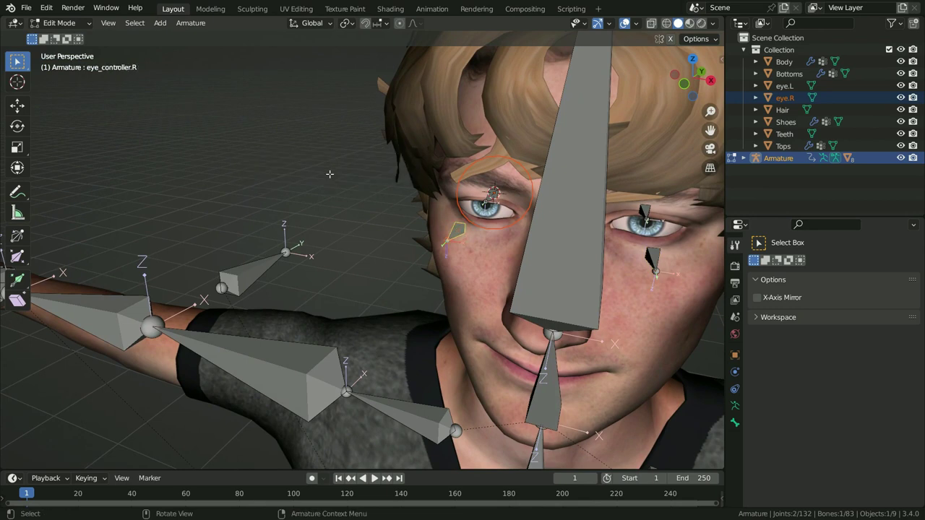
{"action": "left_click", "coordinate": [641, 255]}
{"action": "key", "text": "F2"}
{"action": "type", "text": "e"}
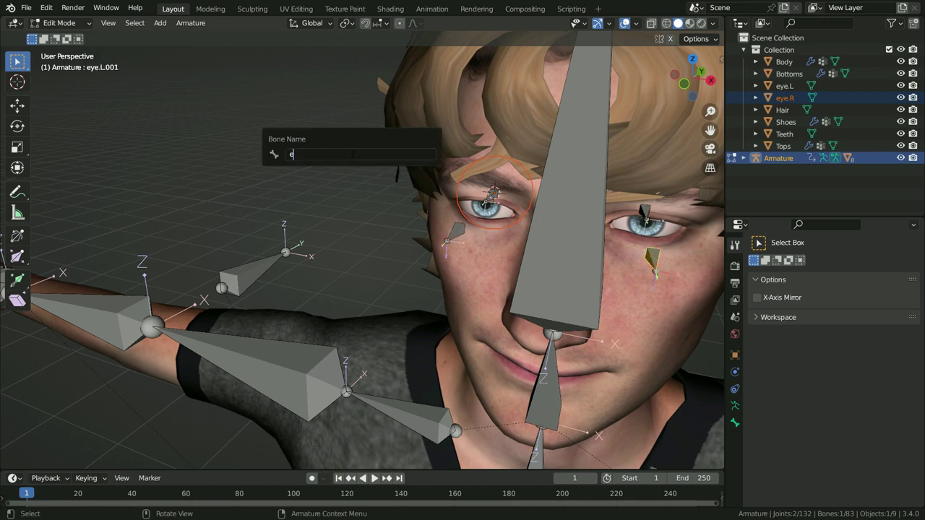
{"action": "type", "text": "ye_controller.L"}
{"action": "key", "text": "Return"}
{"action": "middle_click_drag", "start_coordinate": [365, 183], "coordinate": [274, 216]}
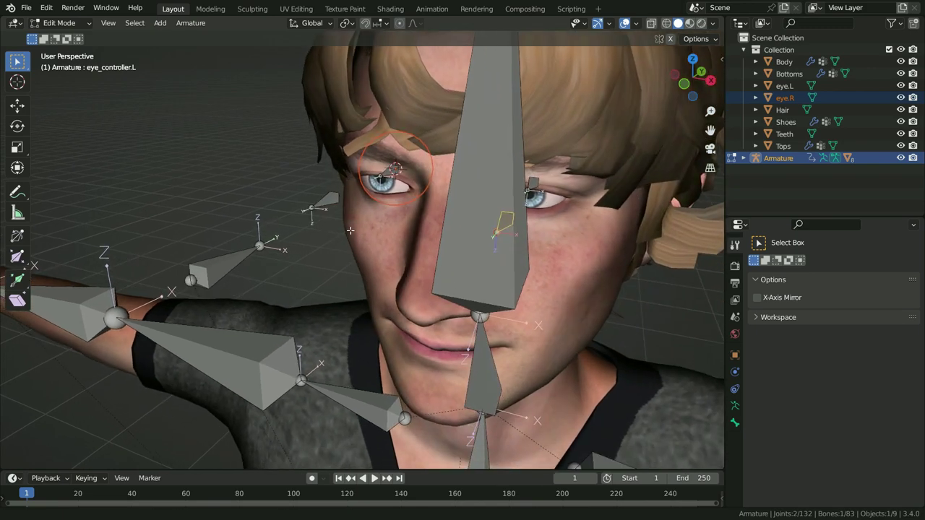
{"action": "left_click", "coordinate": [85, 28]}
In Pose Mode, add a Track To bone constraint to the eye.L bone.
{"action": "left_click", "coordinate": [76, 64]}
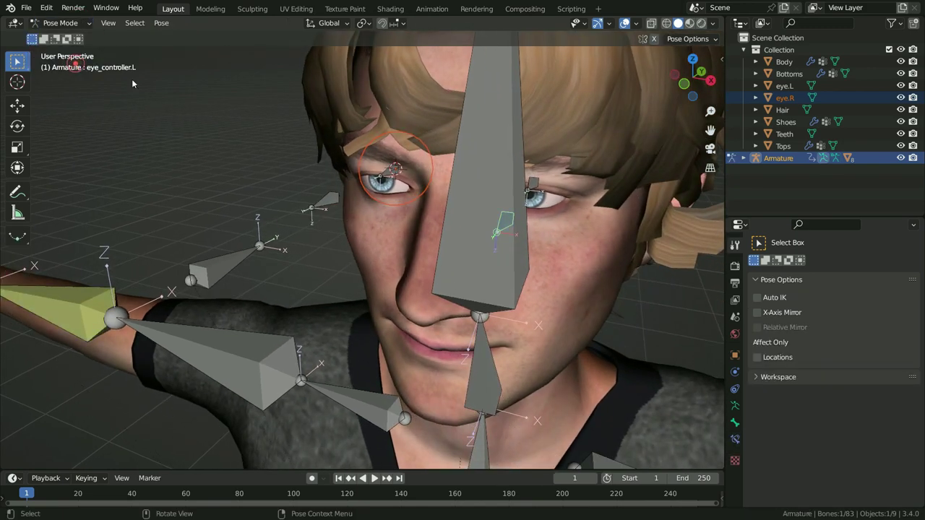
{"action": "left_click", "coordinate": [536, 186]}
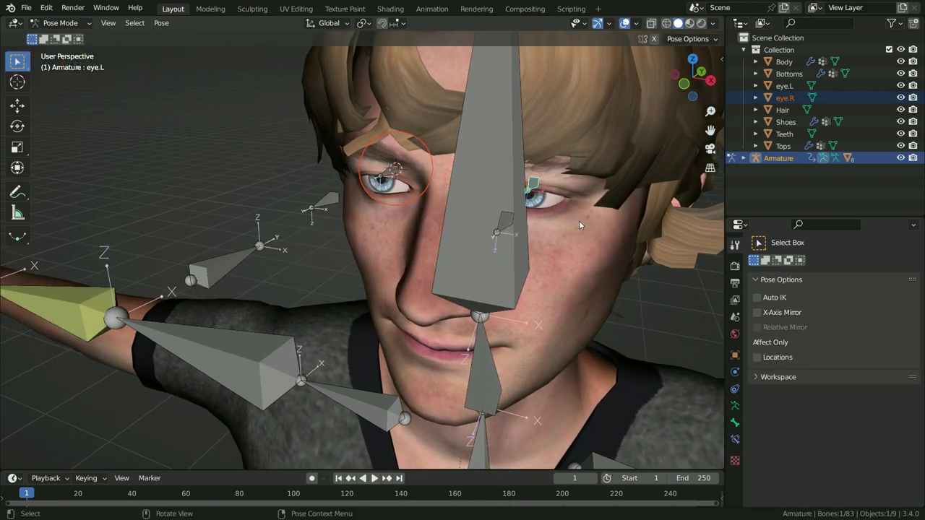
{"action": "left_click", "coordinate": [736, 440]}
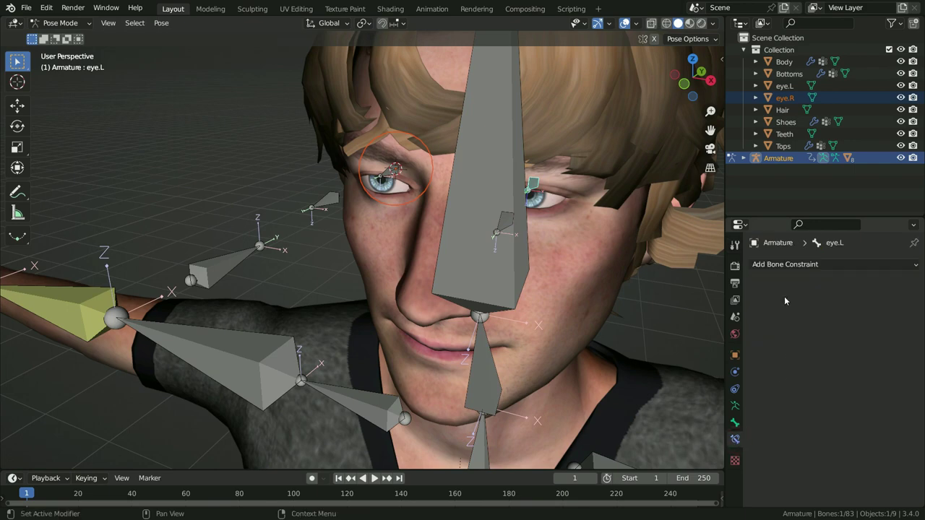
{"action": "left_click", "coordinate": [797, 265]}
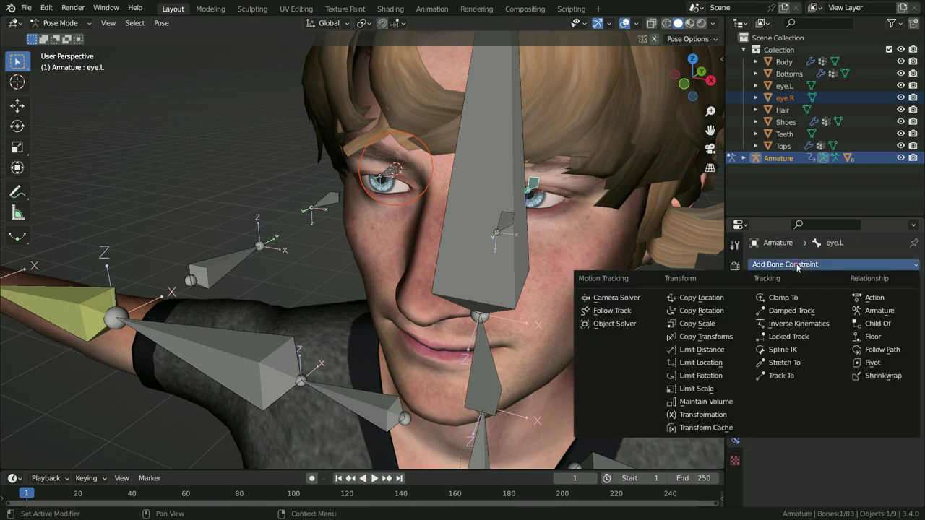
{"action": "left_click", "coordinate": [781, 375]}
{"action": "middle_click_drag", "start_coordinate": [547, 302], "coordinate": [574, 297]}
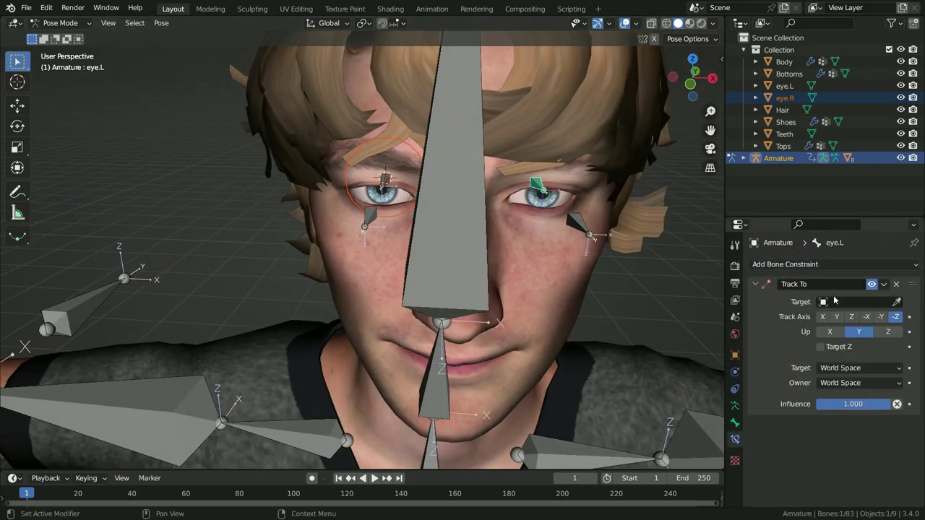
Target Armature bone eye_controller.L with Track Axis Y, Up Z, and Target Z enabled.
{"action": "left_click", "coordinate": [856, 302]}
{"action": "left_click", "coordinate": [804, 320]}
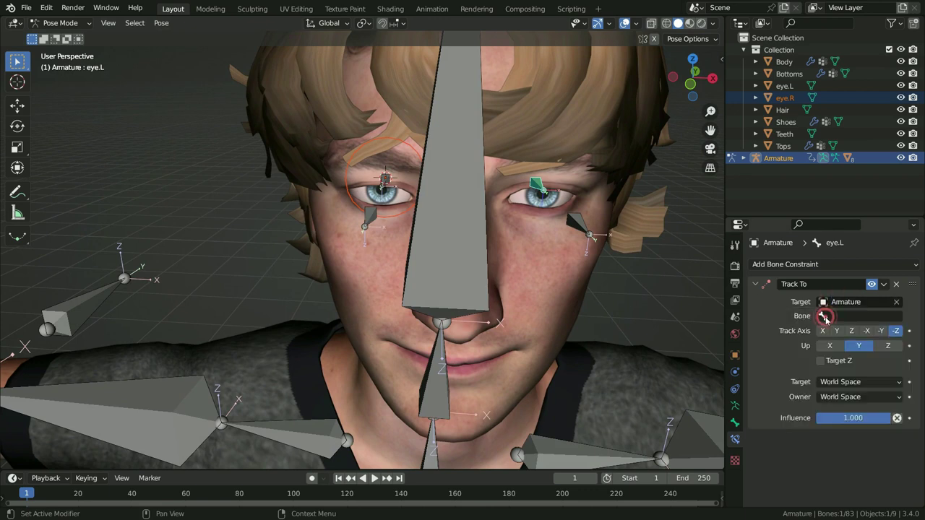
{"action": "left_click", "coordinate": [839, 316]}
{"action": "type", "text": "eye"}
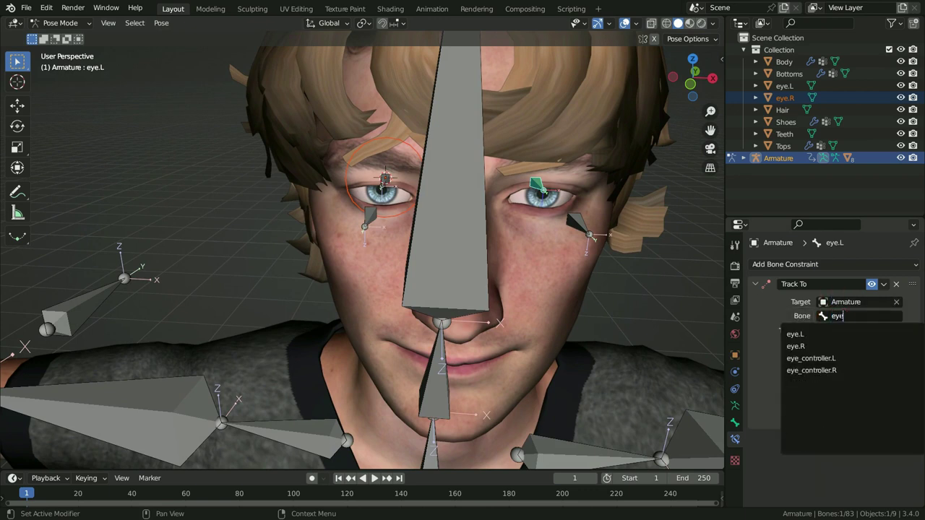
{"action": "left_click", "coordinate": [810, 358]}
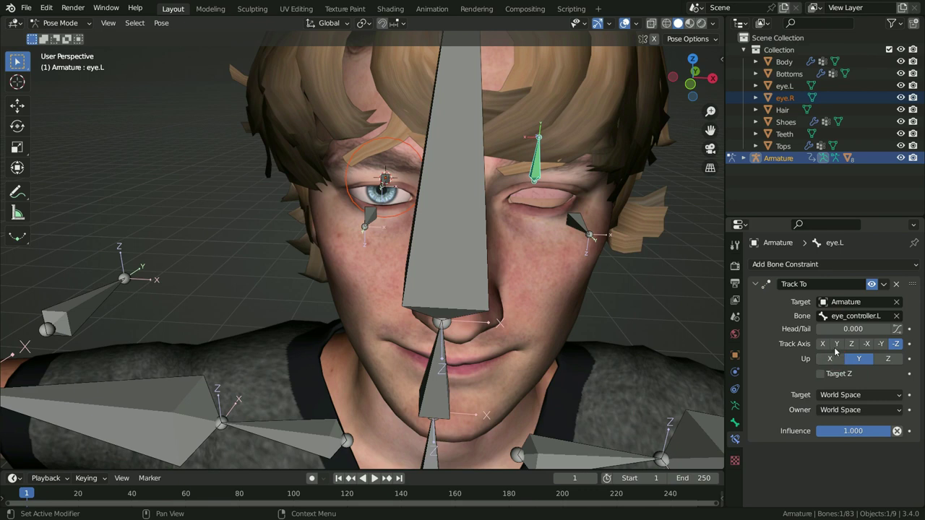
{"action": "left_click", "coordinate": [837, 345]}
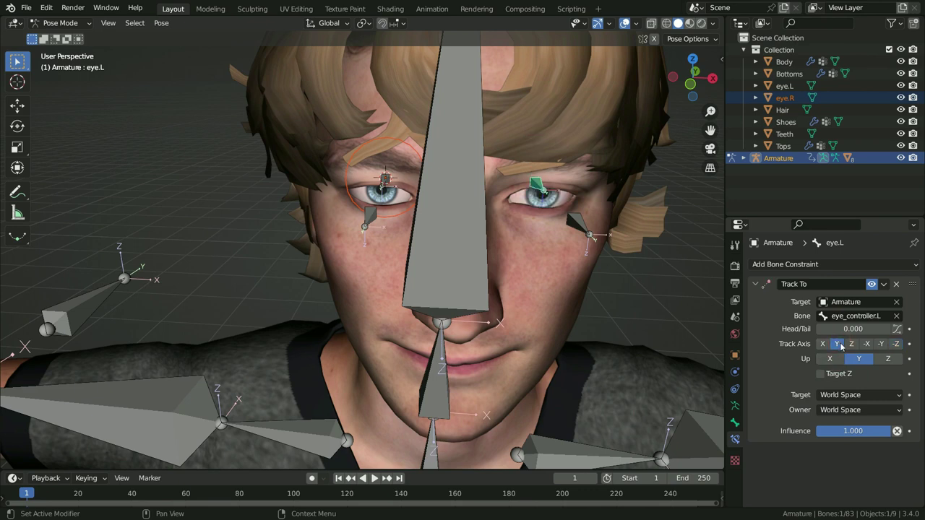
{"action": "left_click", "coordinate": [890, 360]}
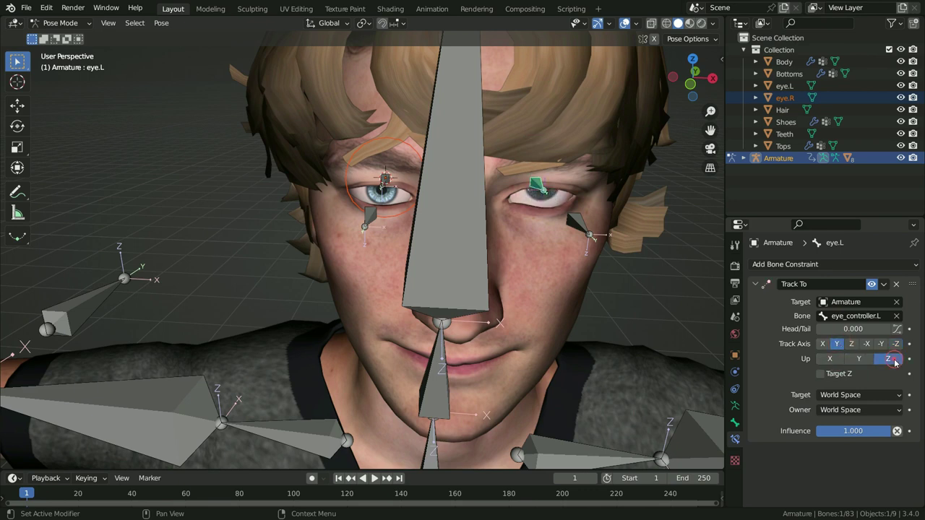
{"action": "left_click", "coordinate": [820, 373]}
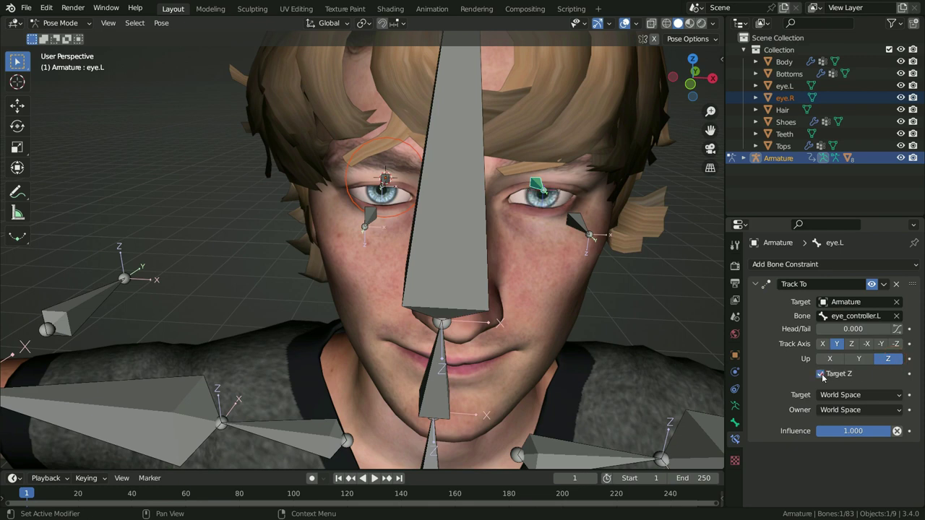
Move eye_controller.L to check that the left eye follows it.
{"action": "left_click", "coordinate": [583, 226]}
{"action": "key", "text": "g"}
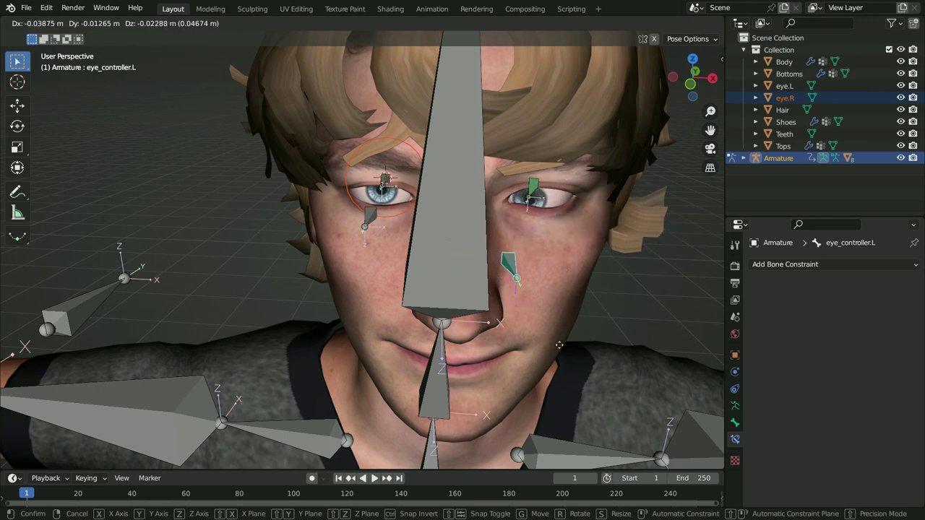
{"action": "left_click", "coordinate": [619, 256]}
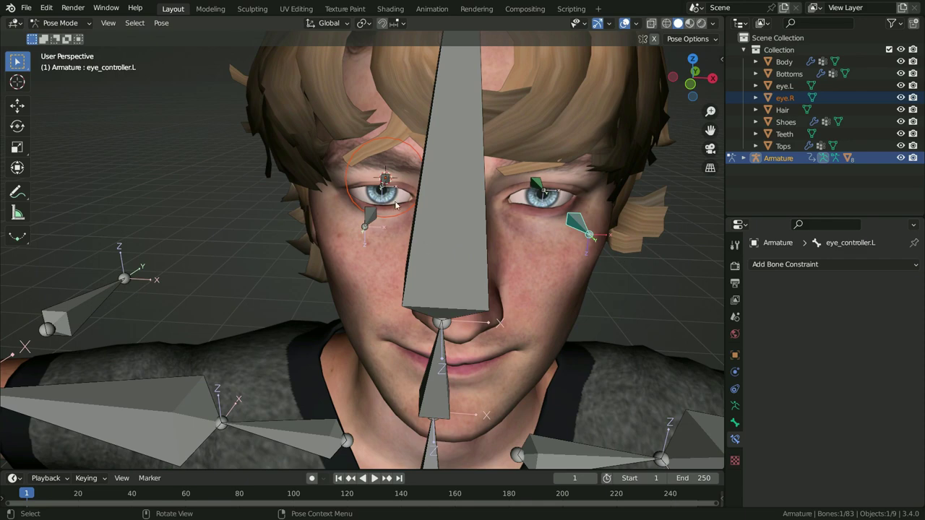
{"action": "left_click", "coordinate": [386, 179]}
{"action": "scroll", "coordinate": [400, 186], "scroll_direction": "up", "scroll_amount": 2}
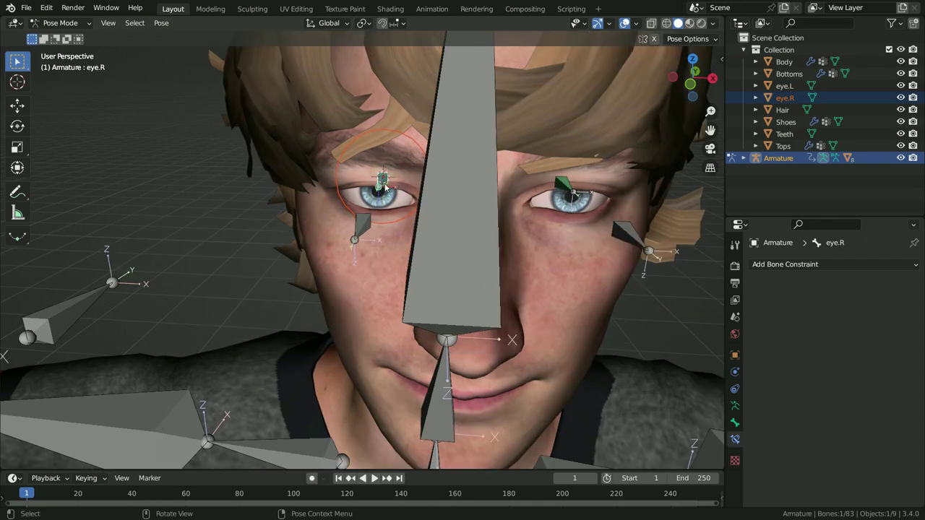
Add a Track To constraint to eye.R with the Armature as its target.
{"action": "left_click", "coordinate": [814, 264]}
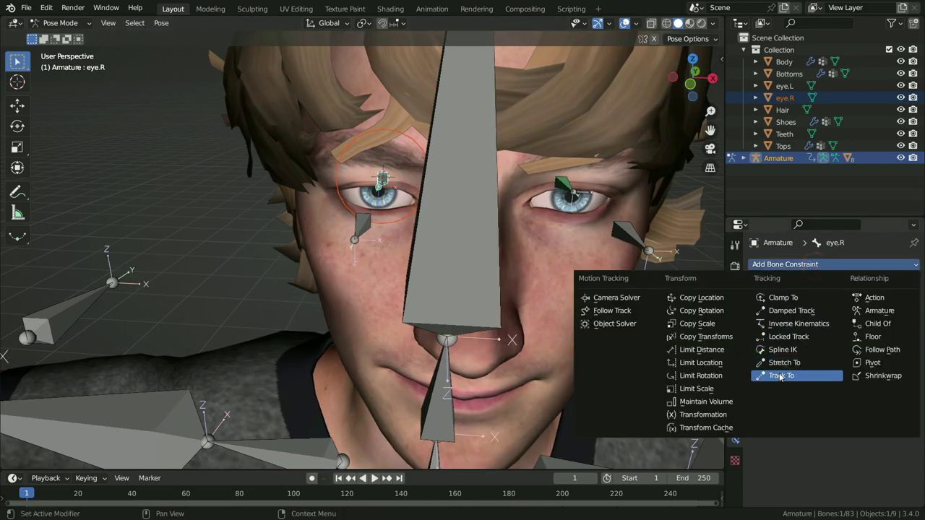
{"action": "left_click", "coordinate": [810, 374]}
{"action": "left_click", "coordinate": [822, 302]}
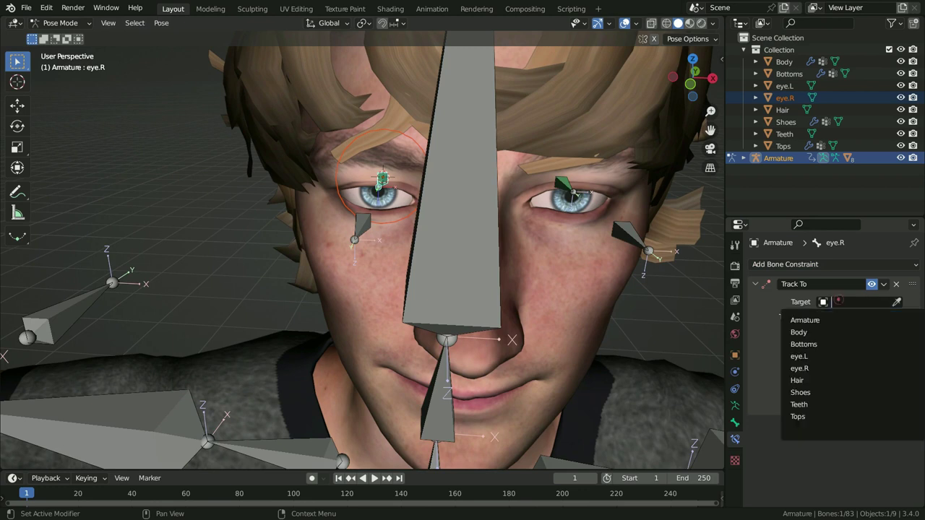
{"action": "left_click", "coordinate": [798, 317]}
{"action": "left_click", "coordinate": [831, 316]}
{"action": "type", "text": "eye"}
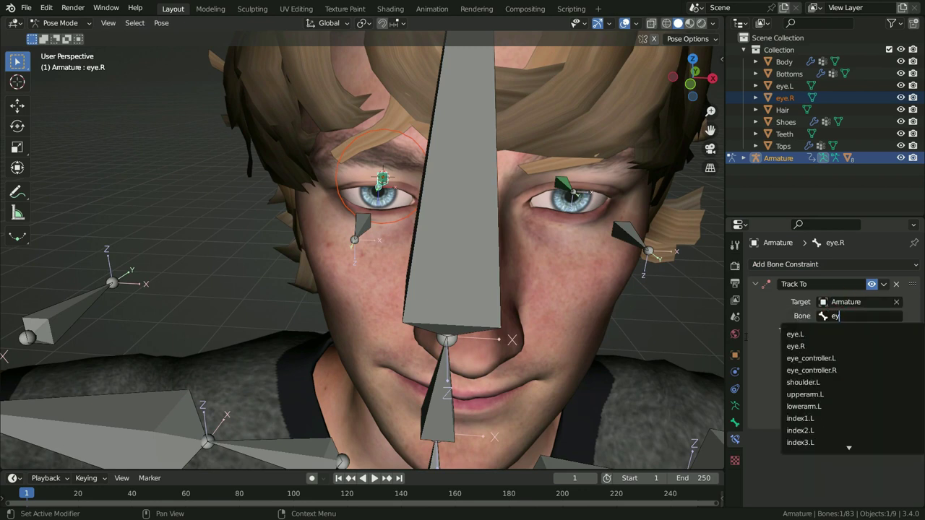
Set bone eye_controller.R, Track Axis Y, Up Z, Target Z, then test-move the controller.
{"action": "left_click", "coordinate": [873, 371]}
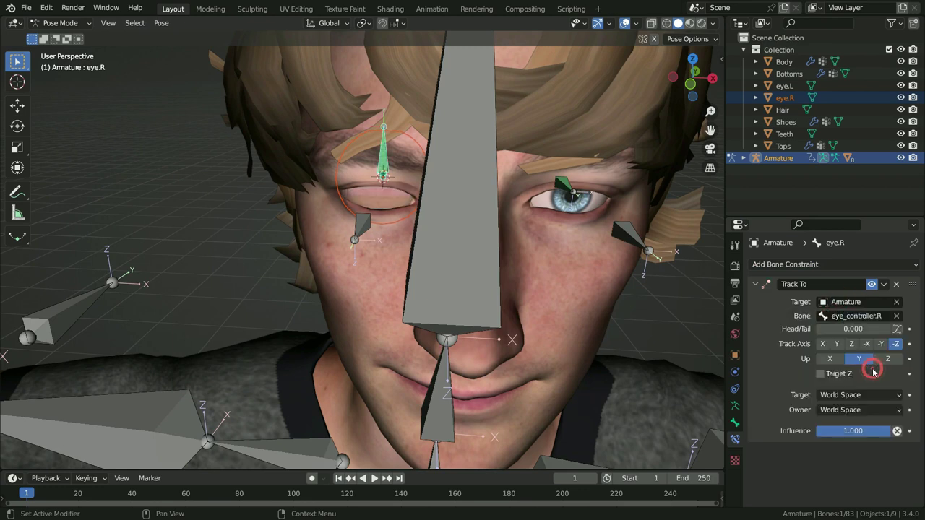
{"action": "left_click", "coordinate": [836, 344]}
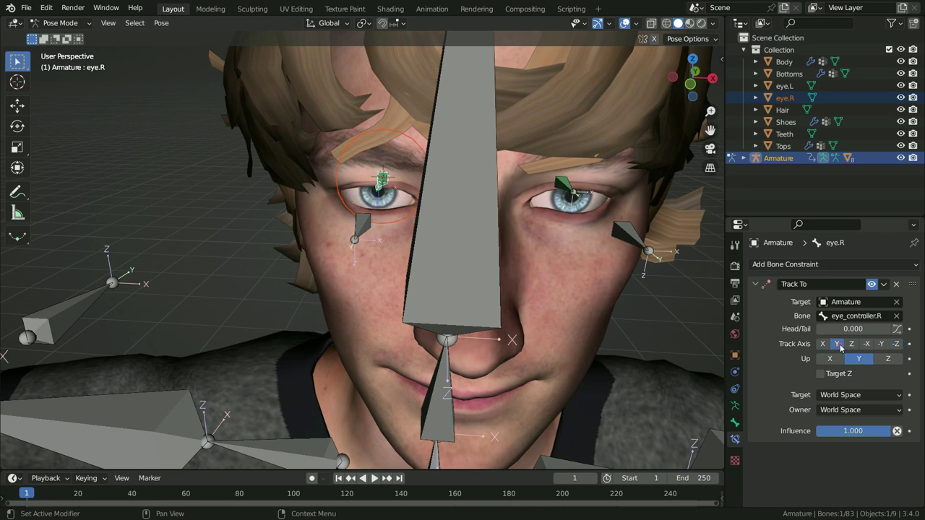
{"action": "left_click", "coordinate": [888, 359]}
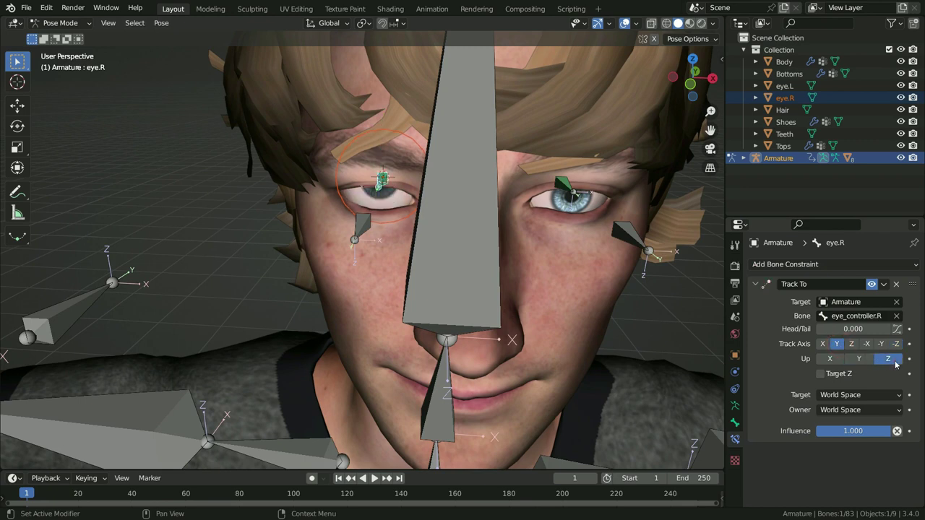
{"action": "left_click", "coordinate": [822, 374]}
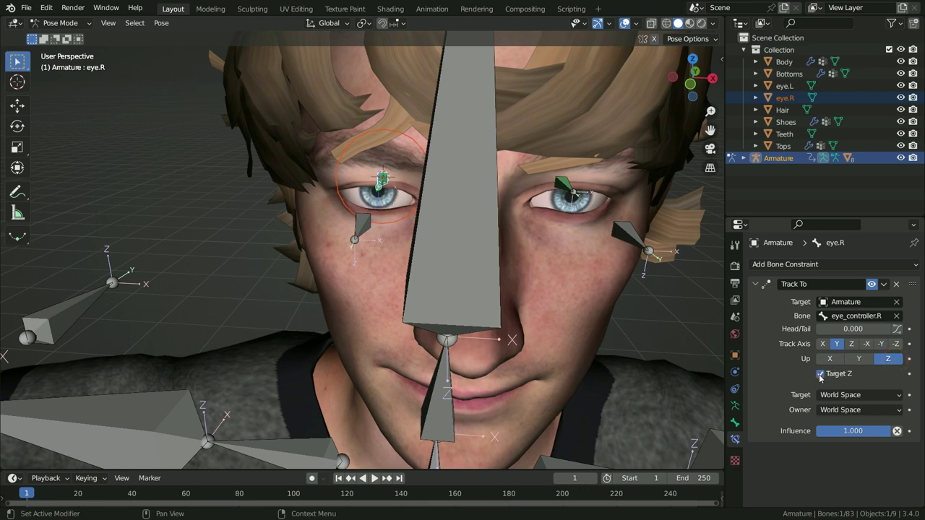
{"action": "left_click", "coordinate": [363, 226]}
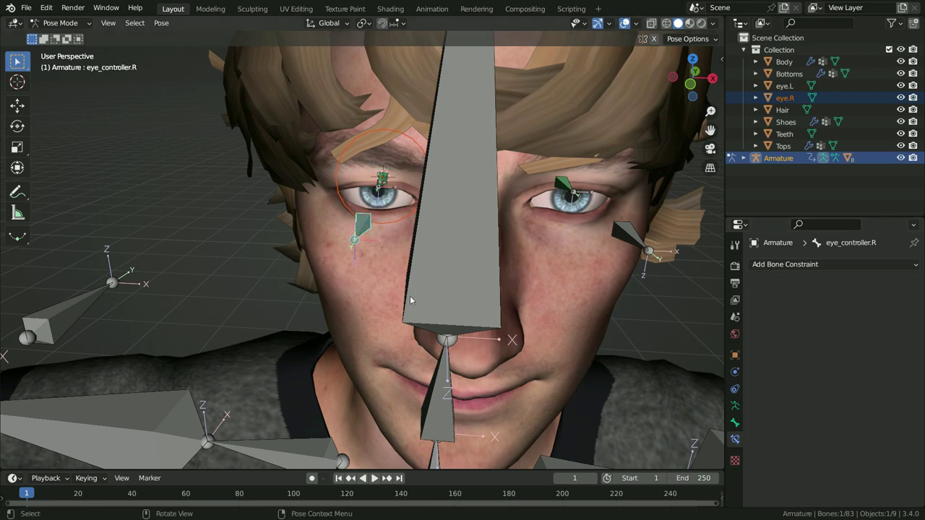
{"action": "key", "text": "g"}
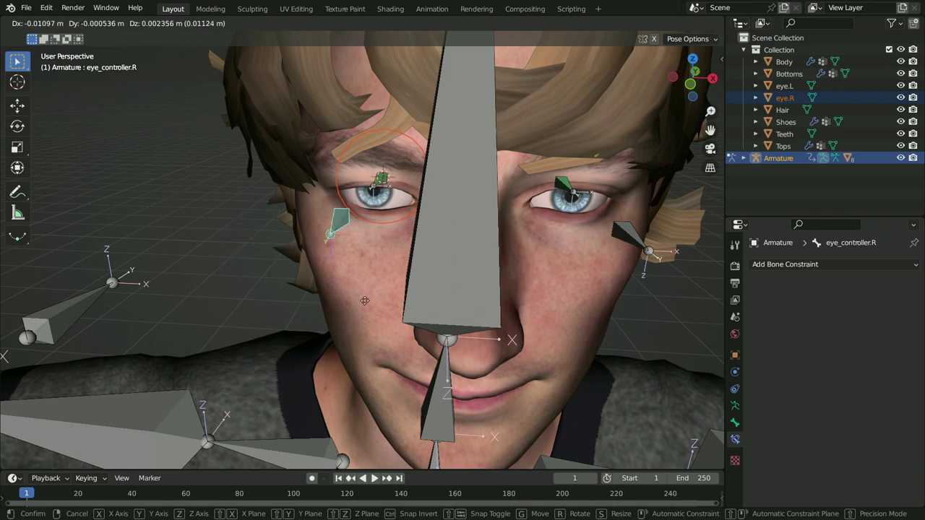
Test-move each eye controller, cancelling every move, then switch the armature to Edit Mode.
{"action": "right_click", "coordinate": [287, 247]}
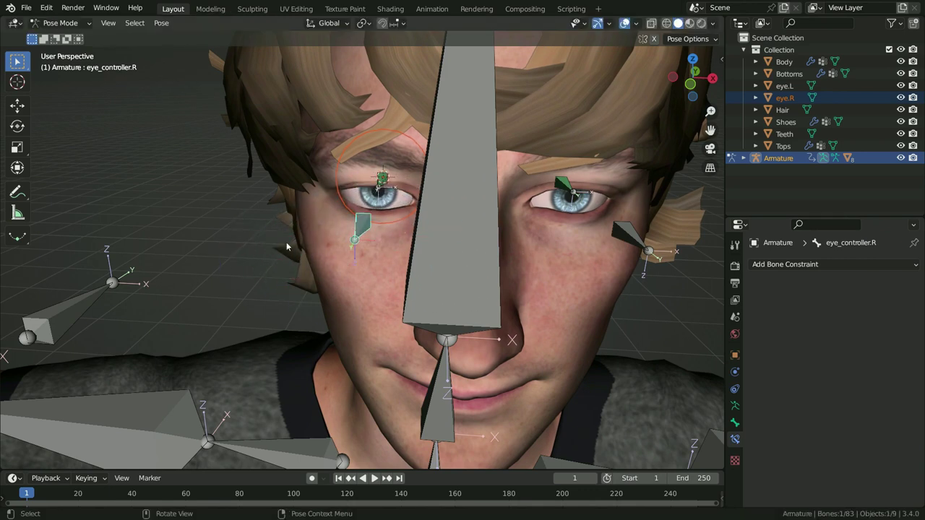
{"action": "left_click", "coordinate": [633, 237]}
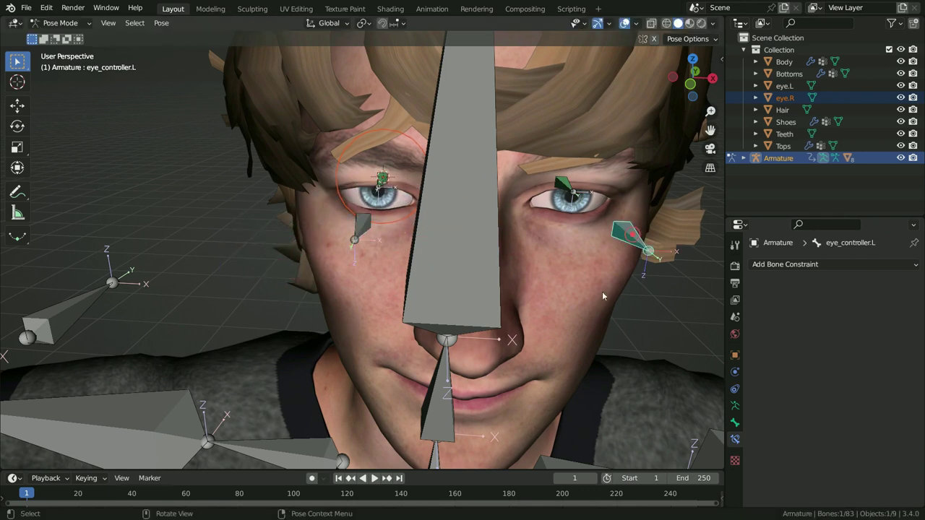
{"action": "key", "text": "g"}
{"action": "right_click", "coordinate": [570, 199]}
{"action": "left_click", "coordinate": [362, 230]}
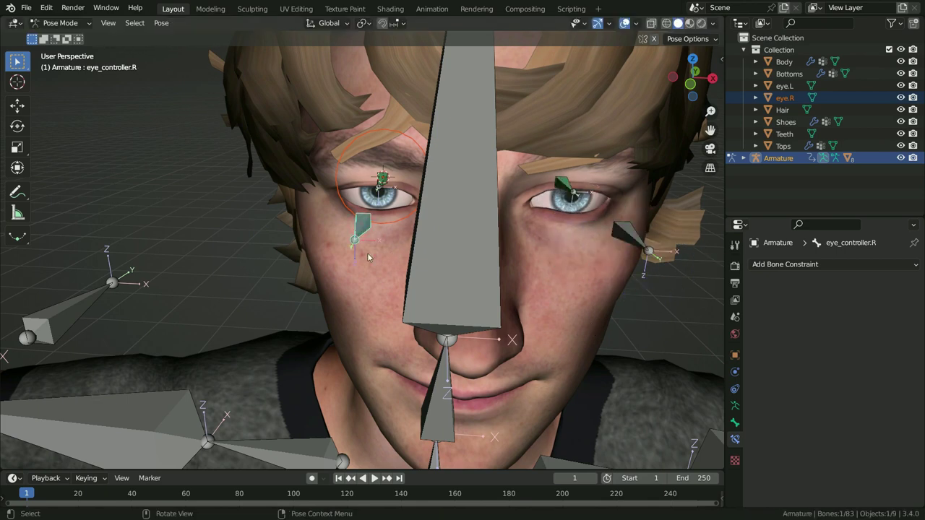
{"action": "key", "text": "g"}
{"action": "right_click", "coordinate": [360, 212]}
{"action": "left_click", "coordinate": [60, 22]}
{"action": "left_click", "coordinate": [68, 46]}
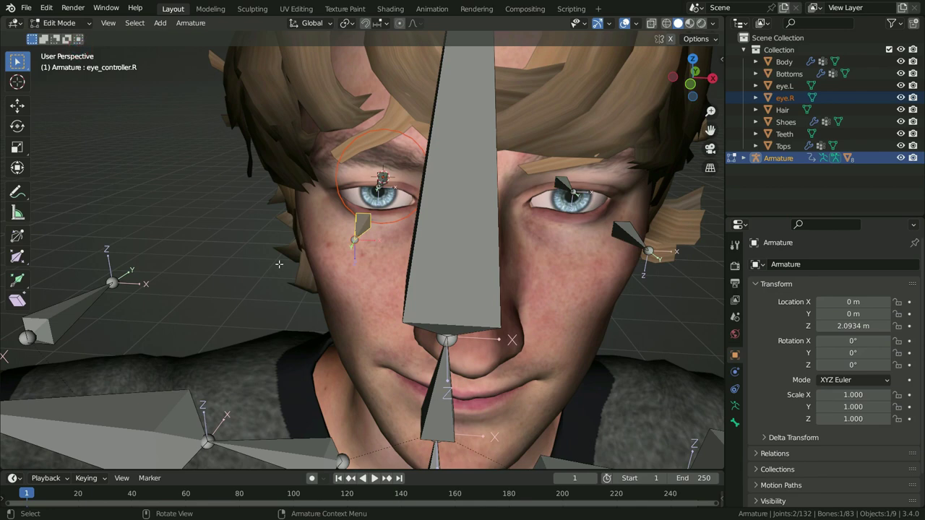
In top view, duplicate eye_controller.R in place and name the copy eye_controller.
{"action": "key", "text": "KP_7"}
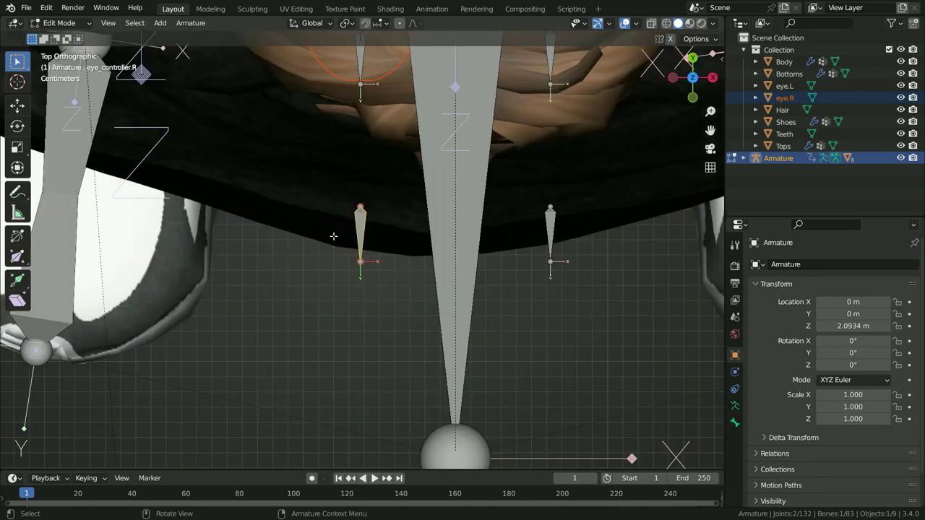
{"action": "key", "text": "shift+d"}
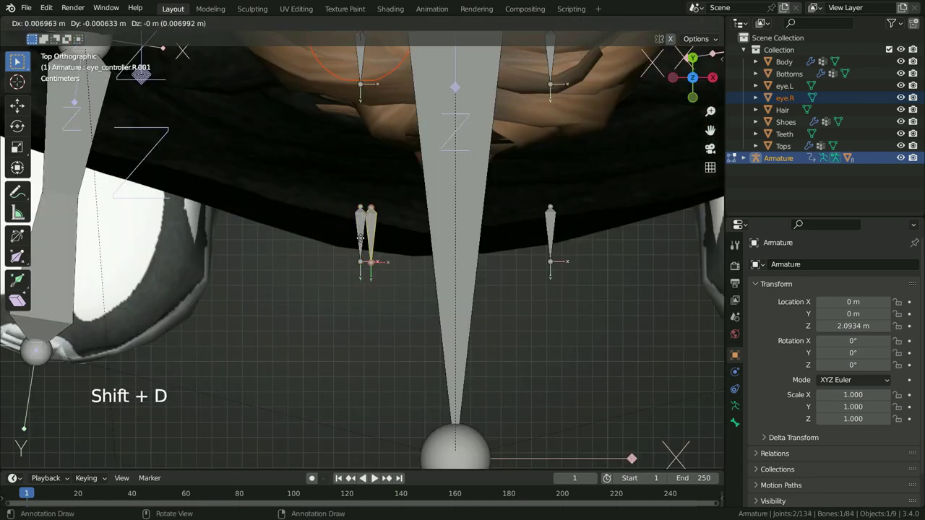
{"action": "right_click", "coordinate": [419, 253]}
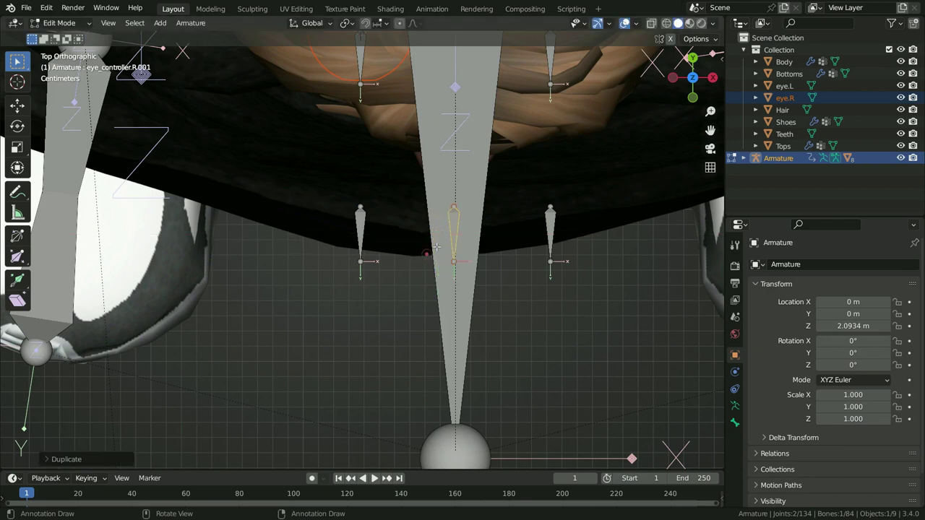
{"action": "key", "text": "F2"}
{"action": "type", "text": "eye_"}
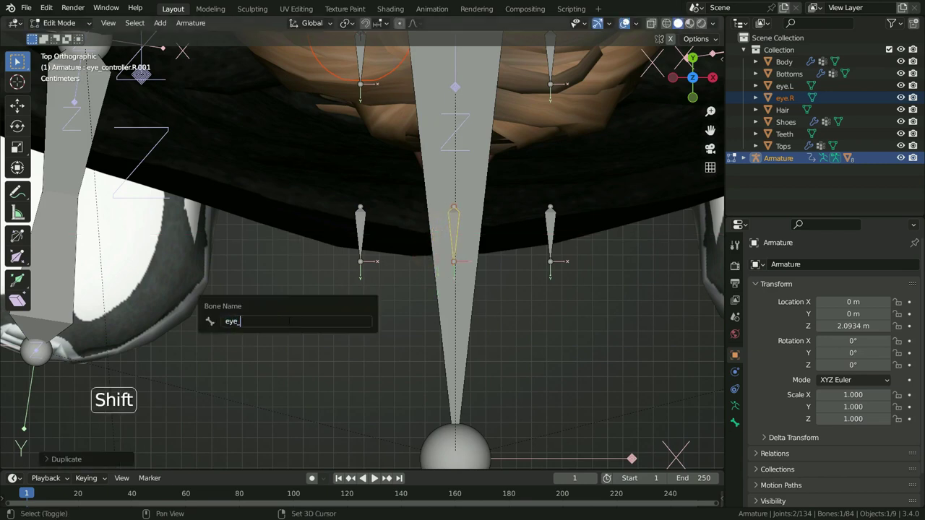
{"action": "type", "text": "controller"}
{"action": "key", "text": "Return"}
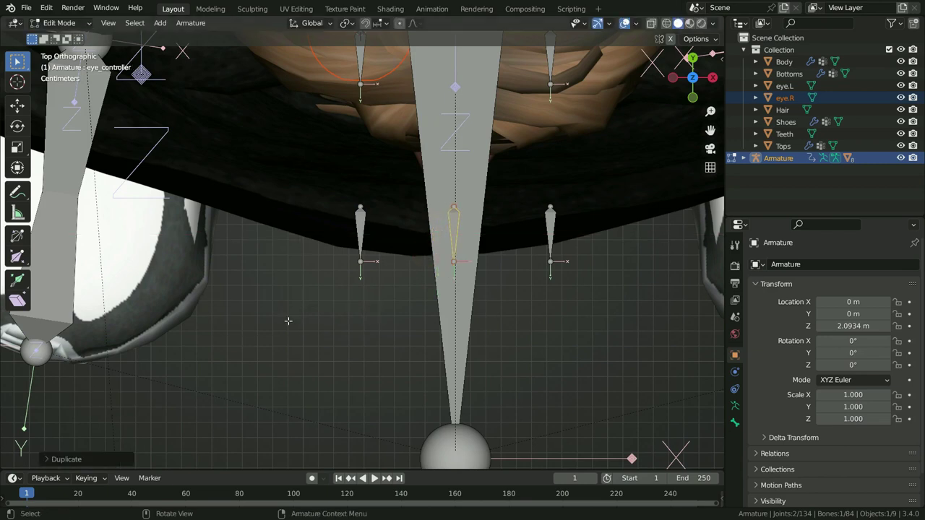
Parent both eye target bones to eye_controller with Keep Offset.
{"action": "left_click", "coordinate": [355, 216]}
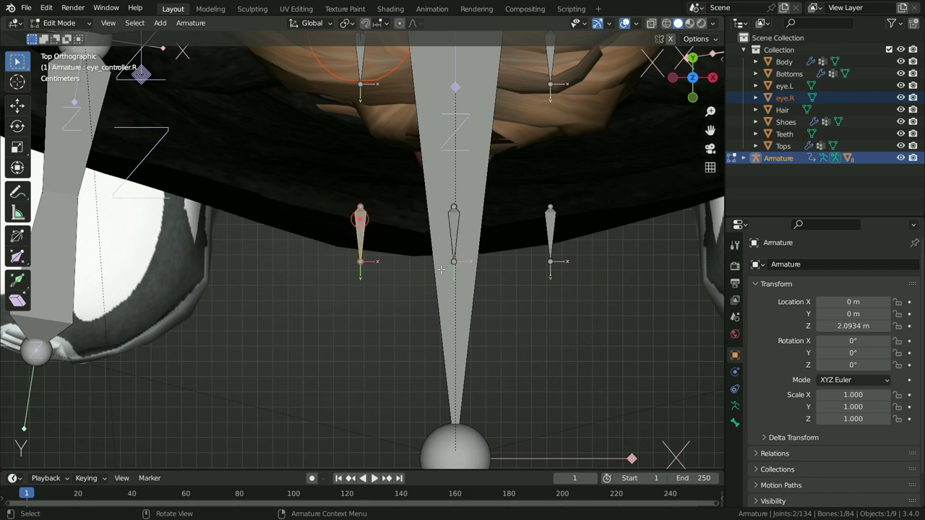
{"action": "left_click", "coordinate": [550, 233], "text": "shift"}
{"action": "left_click", "coordinate": [453, 235], "text": "shift"}
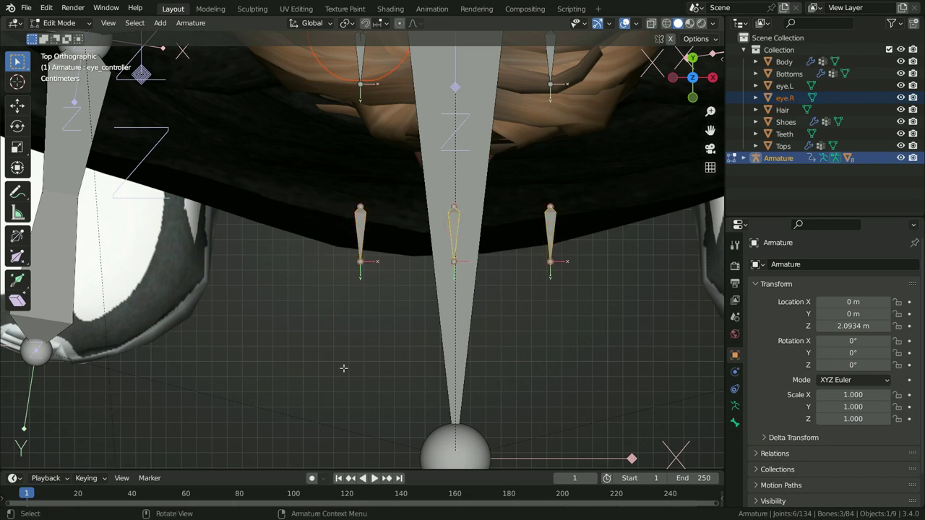
{"action": "key", "text": "ctrl+p"}
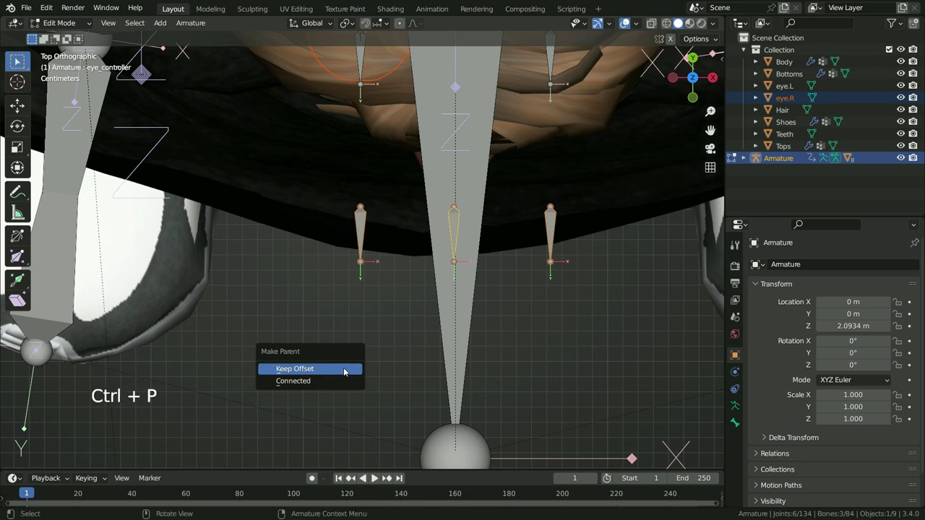
{"action": "left_click", "coordinate": [343, 368]}
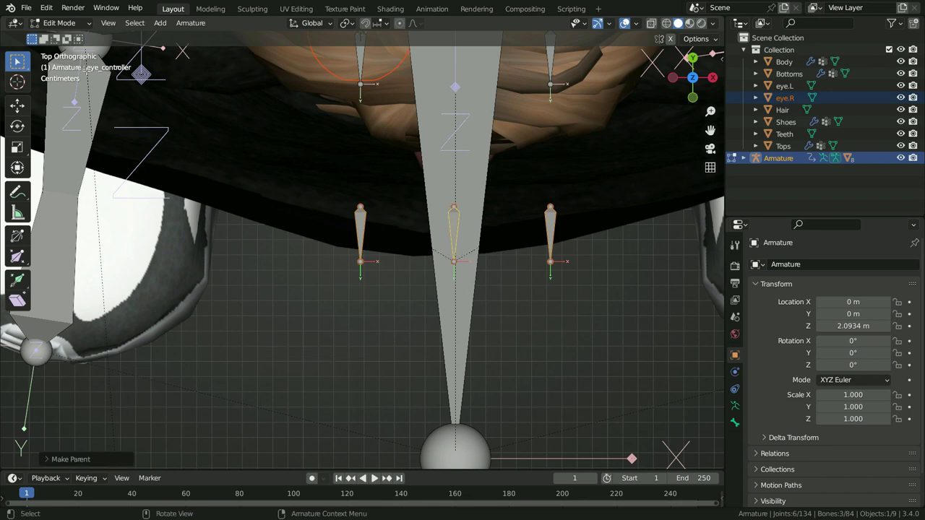
{"action": "left_click", "coordinate": [59, 22]}
{"action": "left_click", "coordinate": [65, 61]}
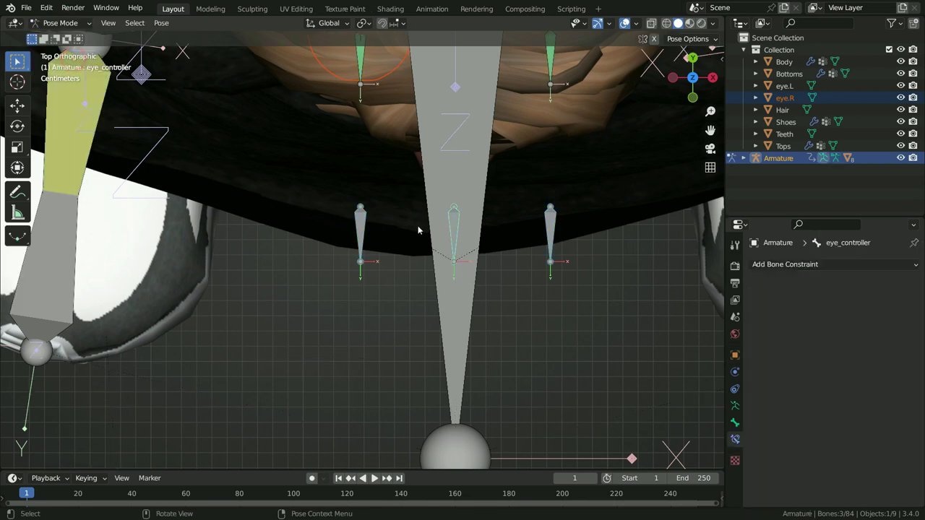
{"action": "left_click", "coordinate": [454, 221]}
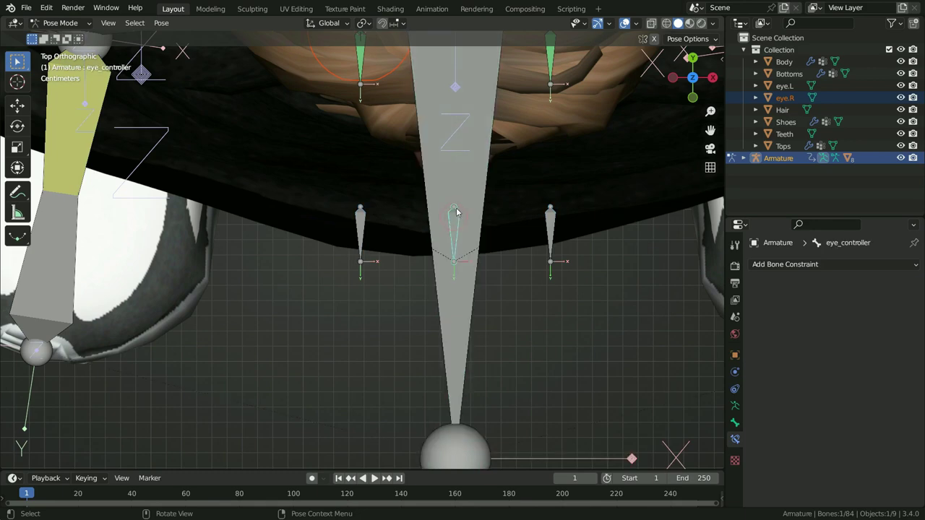
{"action": "key", "text": "KP_1"}
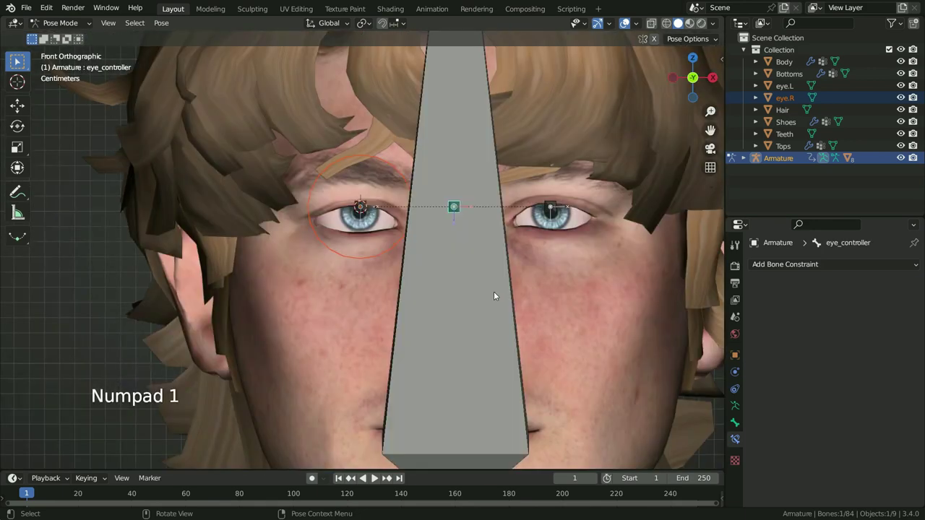
{"action": "key", "text": "g"}
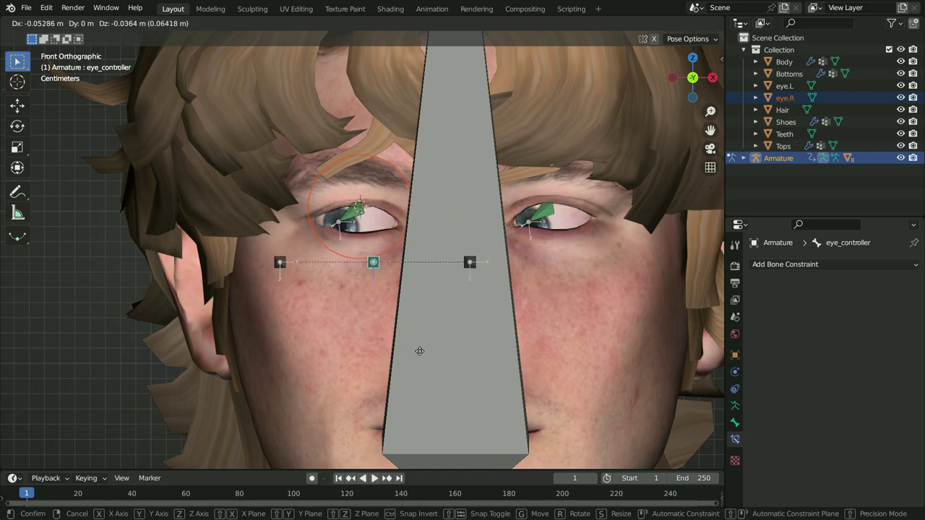
{"action": "right_click", "coordinate": [491, 309]}
{"action": "scroll", "coordinate": [457, 304], "scroll_direction": "down", "scroll_amount": 5}
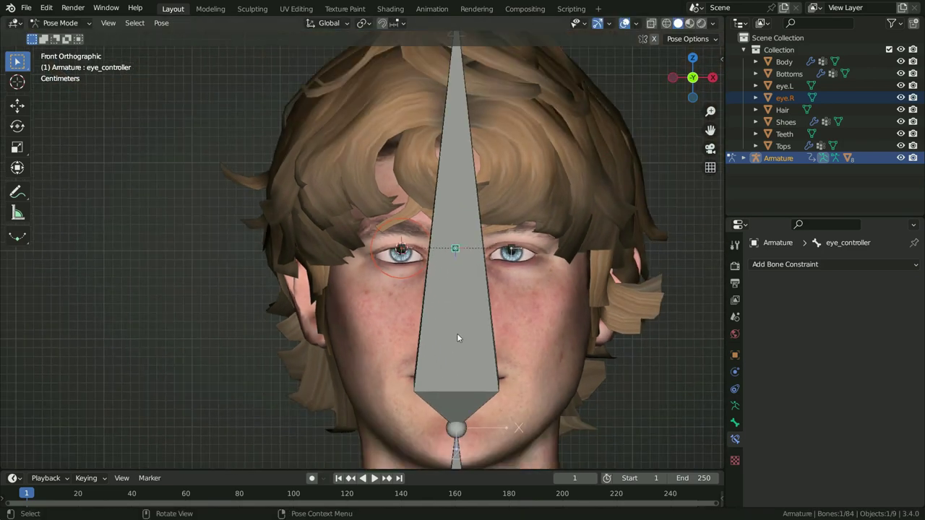
{"action": "left_click", "coordinate": [456, 333]}
{"action": "key", "text": "r"}
{"action": "key", "text": "r"}
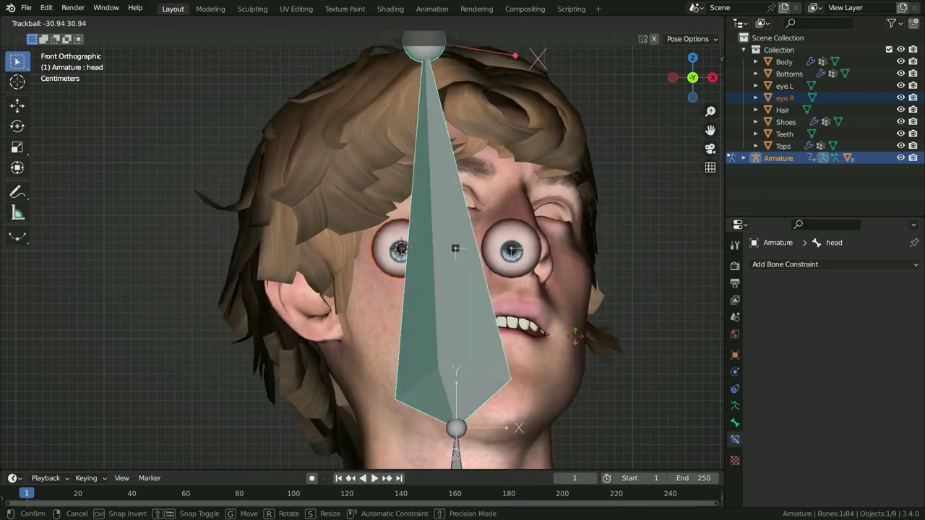
{"action": "right_click", "coordinate": [516, 297]}
{"action": "key", "text": "ctrl+z"}
{"action": "key", "text": "ctrl+z"}
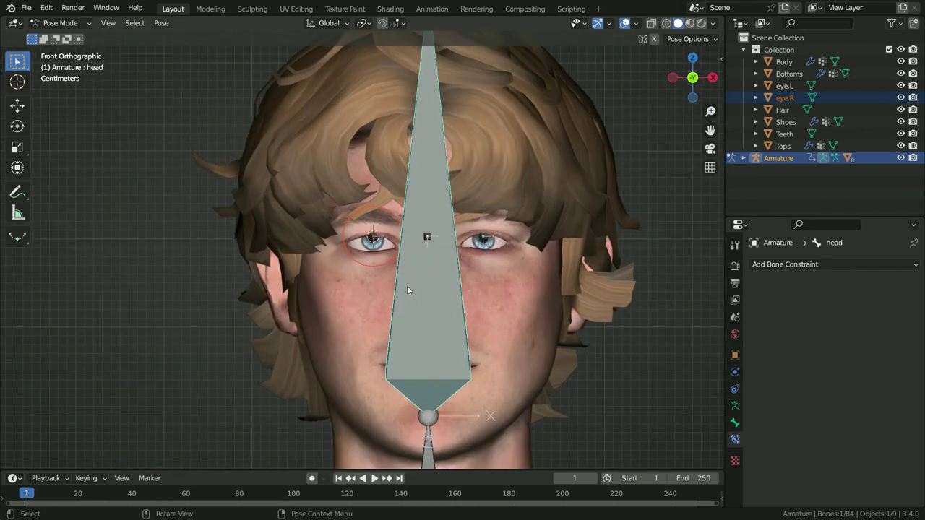
In Edit Mode, parent eye.R and eye.L to the head bone with Keep Offset.
{"action": "left_click", "coordinate": [65, 23]}
{"action": "left_click", "coordinate": [73, 50]}
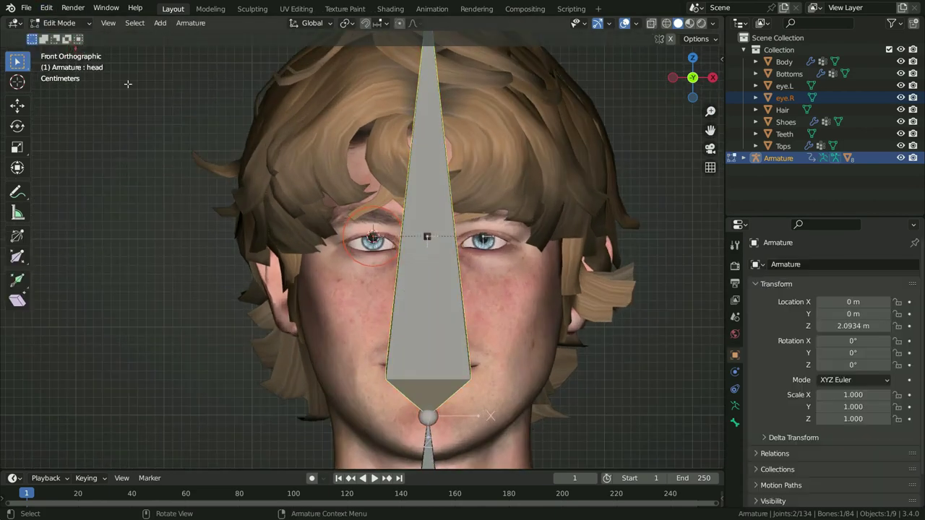
{"action": "middle_click_drag", "start_coordinate": [361, 274], "coordinate": [397, 299]}
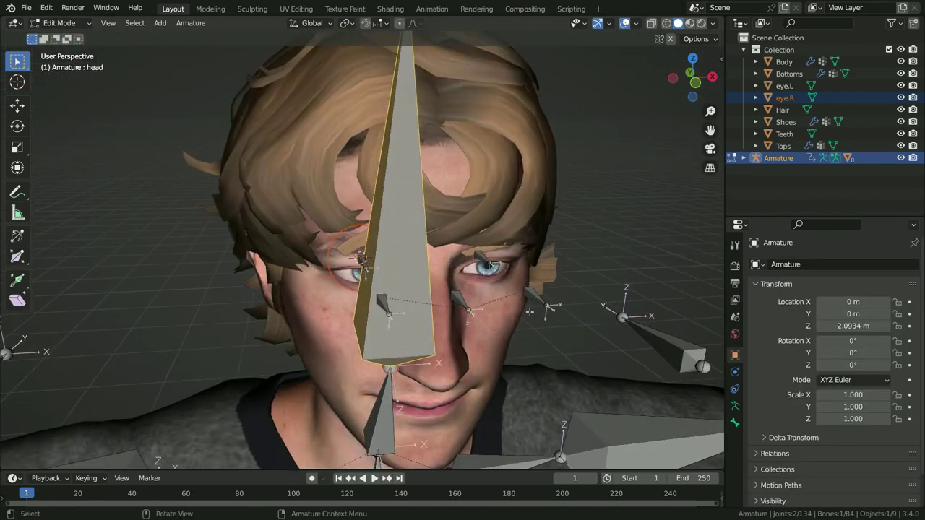
{"action": "scroll", "coordinate": [395, 299], "scroll_direction": "up", "scroll_amount": 3}
{"action": "left_click", "coordinate": [296, 237]}
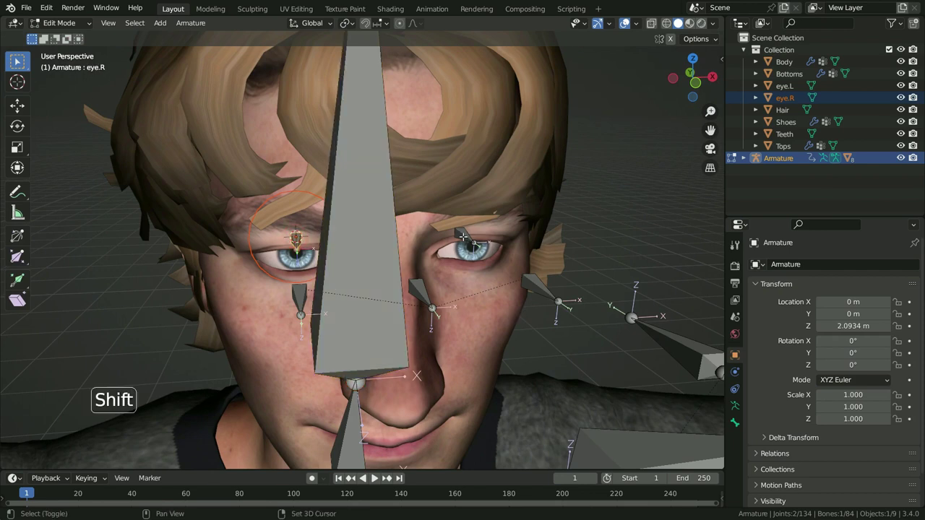
{"action": "left_click", "coordinate": [458, 240], "text": "shift"}
{"action": "left_click", "coordinate": [364, 227], "text": "shift"}
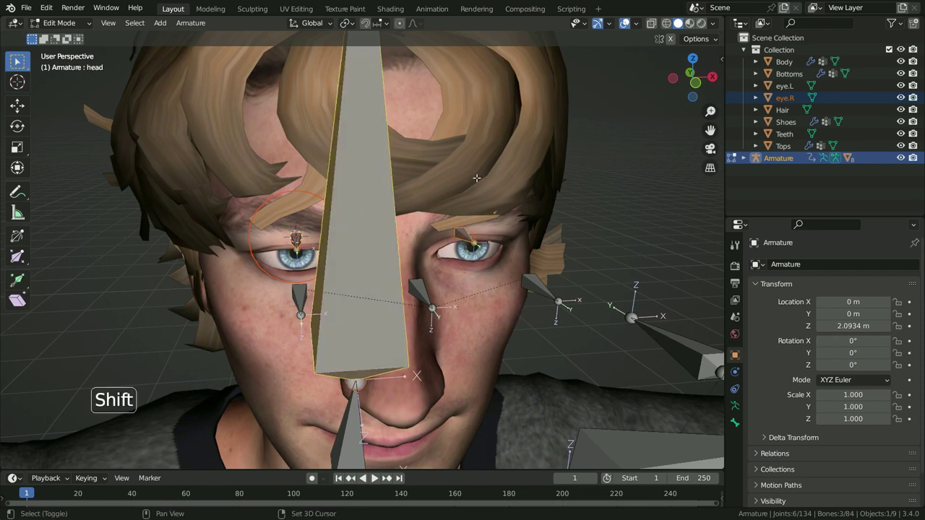
{"action": "key", "text": "ctrl+p"}
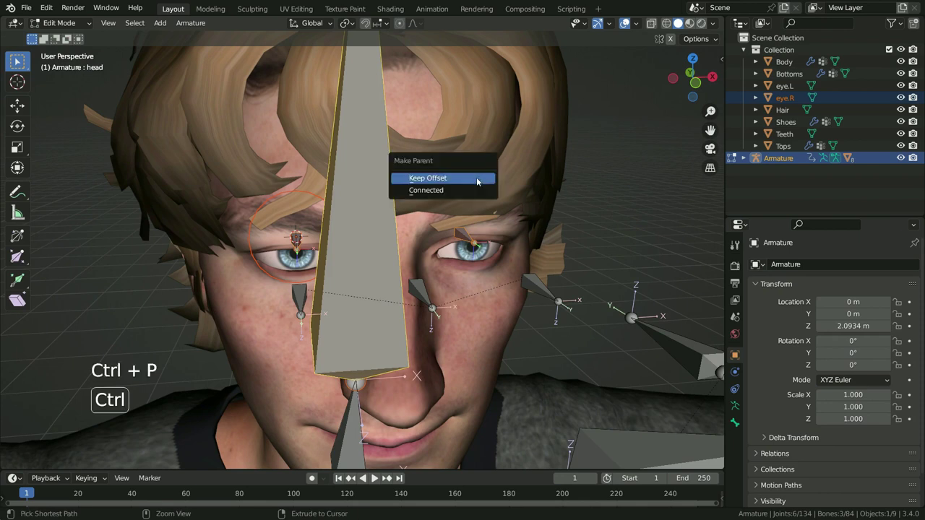
{"action": "left_click", "coordinate": [476, 178]}
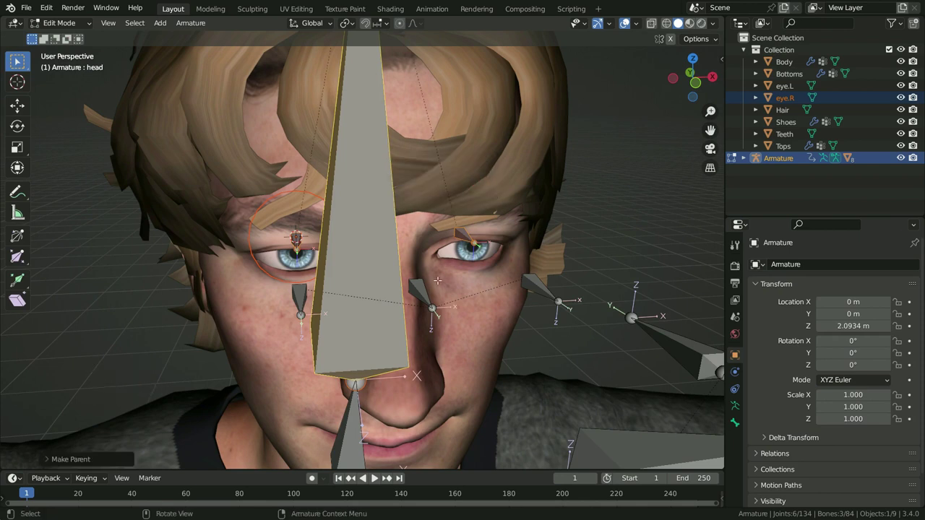
Parent eye_controller to the head bone with Keep Offset and switch to Pose Mode.
{"action": "left_click", "coordinate": [419, 295]}
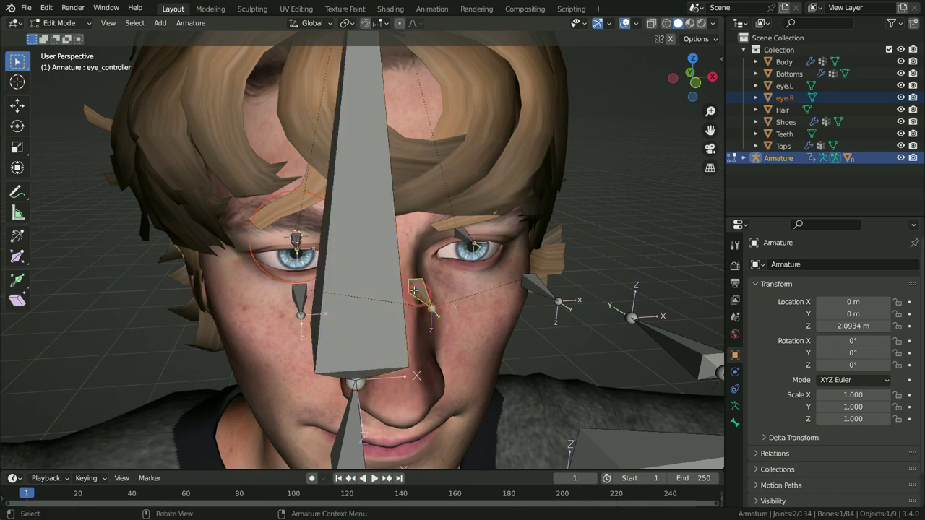
{"action": "left_click", "coordinate": [369, 242], "text": "shift"}
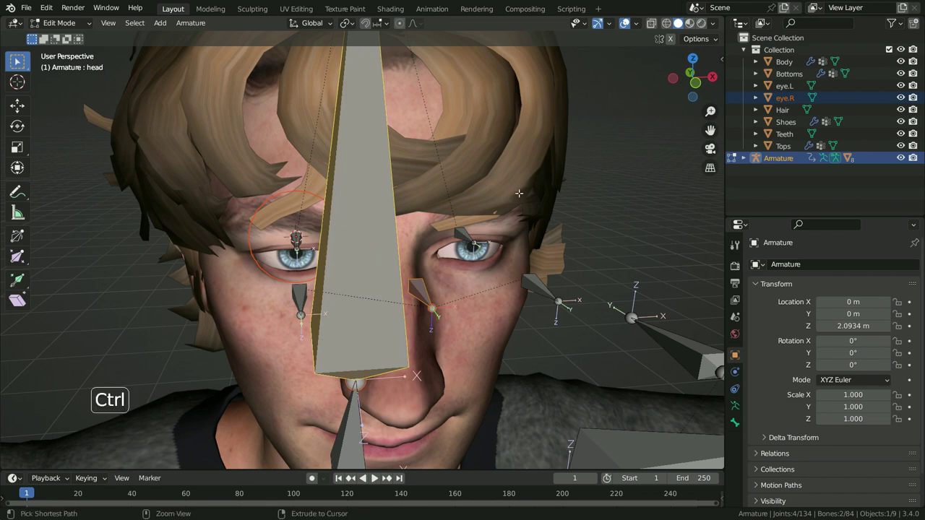
{"action": "key", "text": "ctrl+p"}
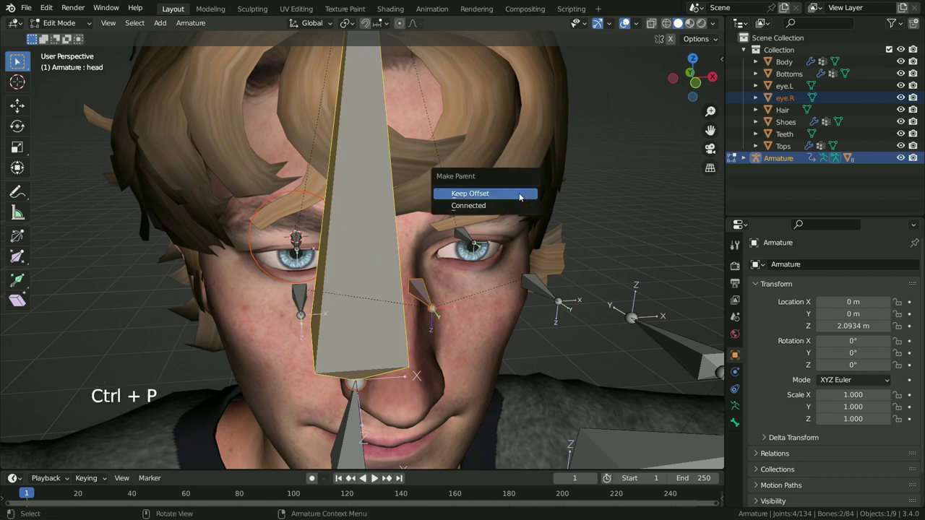
{"action": "left_click", "coordinate": [519, 193]}
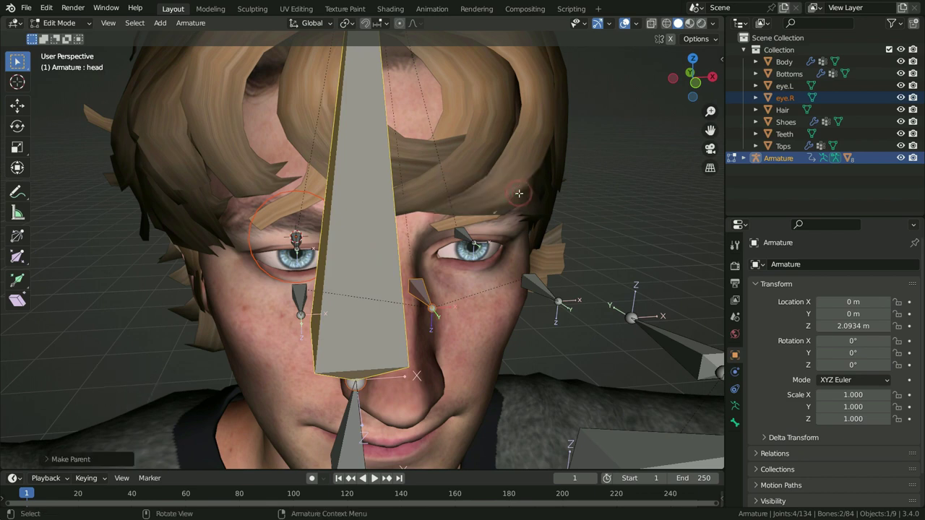
{"action": "left_click", "coordinate": [68, 27]}
{"action": "left_click", "coordinate": [65, 63]}
{"action": "middle_click_drag", "start_coordinate": [376, 275], "coordinate": [369, 293]}
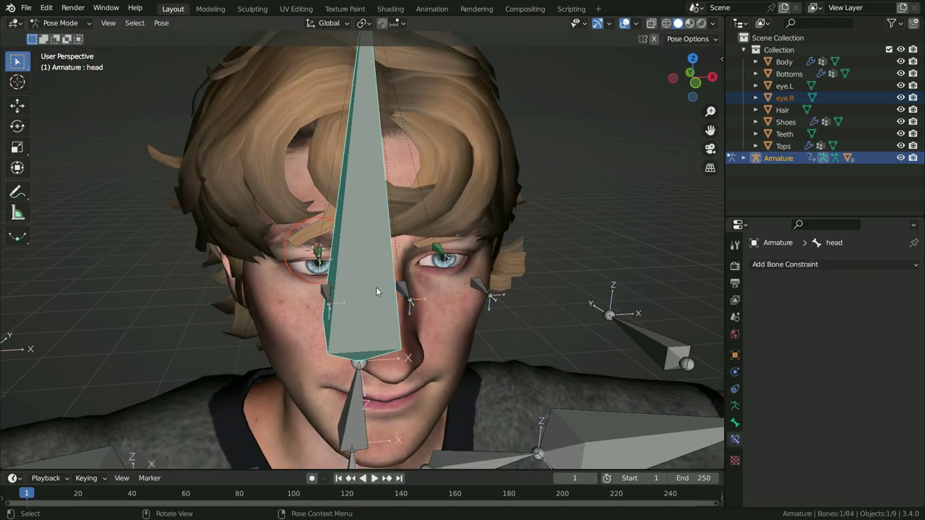
Rotate the head bone to tilt the face upward.
{"action": "key", "text": "r"}
{"action": "key", "text": "r"}
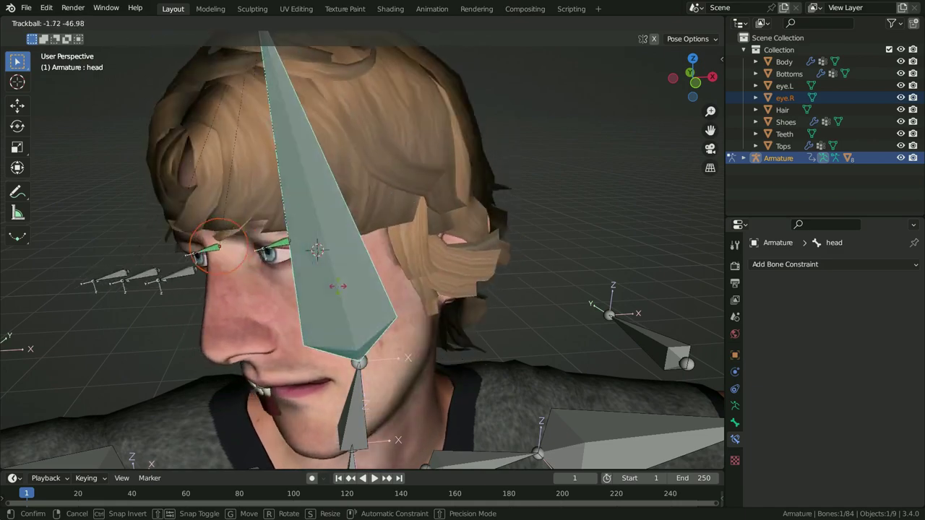
{"action": "left_click", "coordinate": [405, 268]}
{"action": "middle_click_drag", "start_coordinate": [405, 267], "coordinate": [455, 258]}
Move the eye_controller bone so both eyes turn toward a new direction.
{"action": "left_click", "coordinate": [484, 188]}
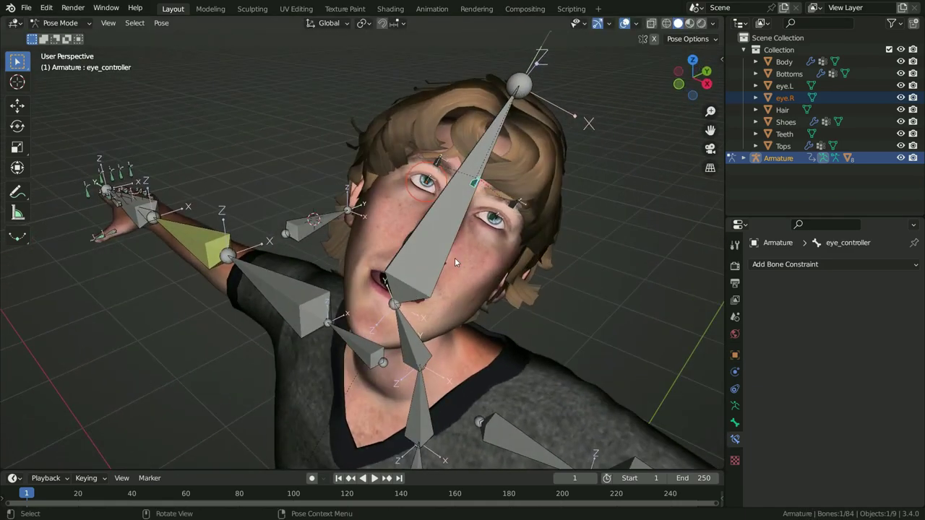
{"action": "key", "text": "g"}
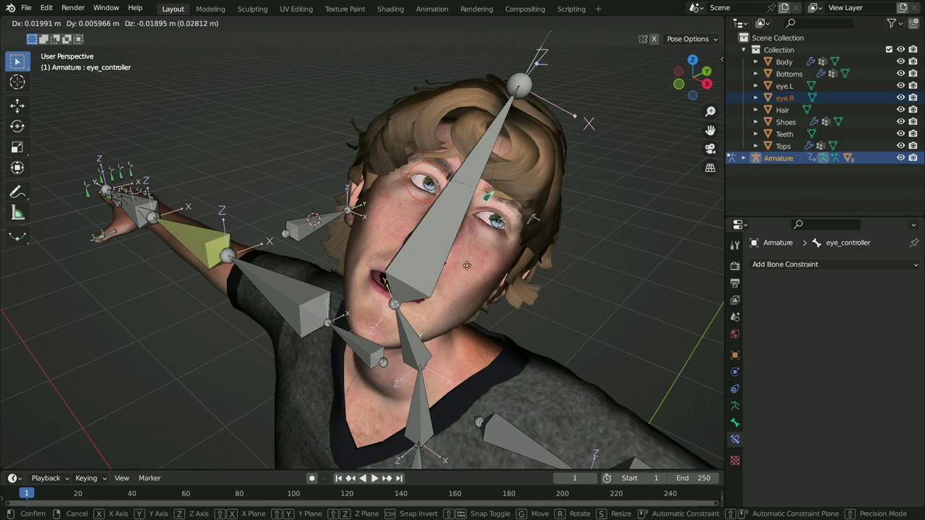
{"action": "left_click", "coordinate": [462, 271]}
{"action": "scroll", "coordinate": [462, 271], "scroll_direction": "up", "scroll_amount": 5}
{"action": "middle_click_drag", "start_coordinate": [463, 271], "coordinate": [335, 198]}
{"action": "scroll", "coordinate": [498, 296], "scroll_direction": "down", "scroll_amount": 6}
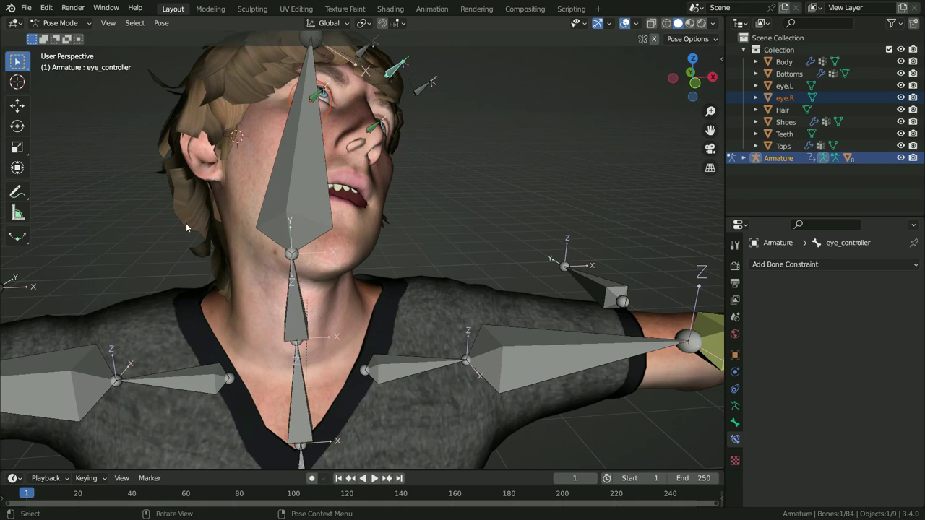